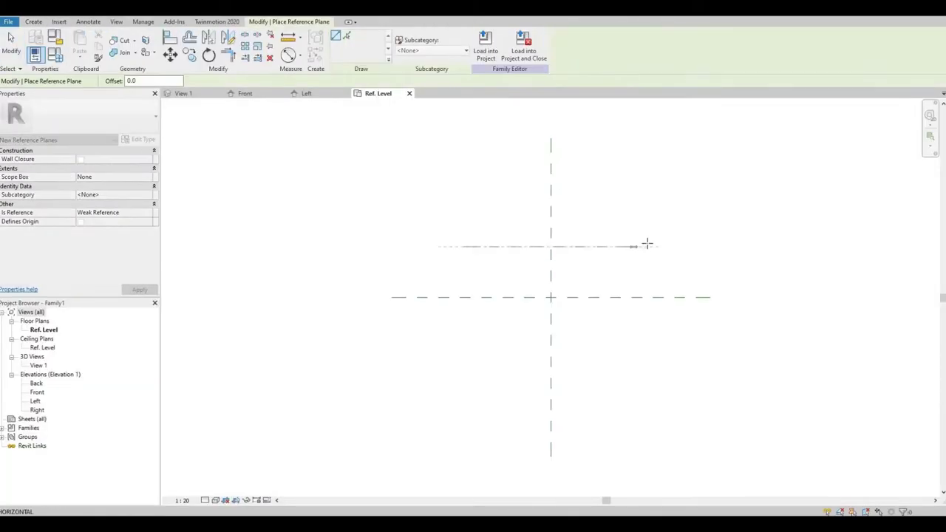
Dimension the plan reference planes and label them with new Width and Depth parameters
key(d)
key(i)
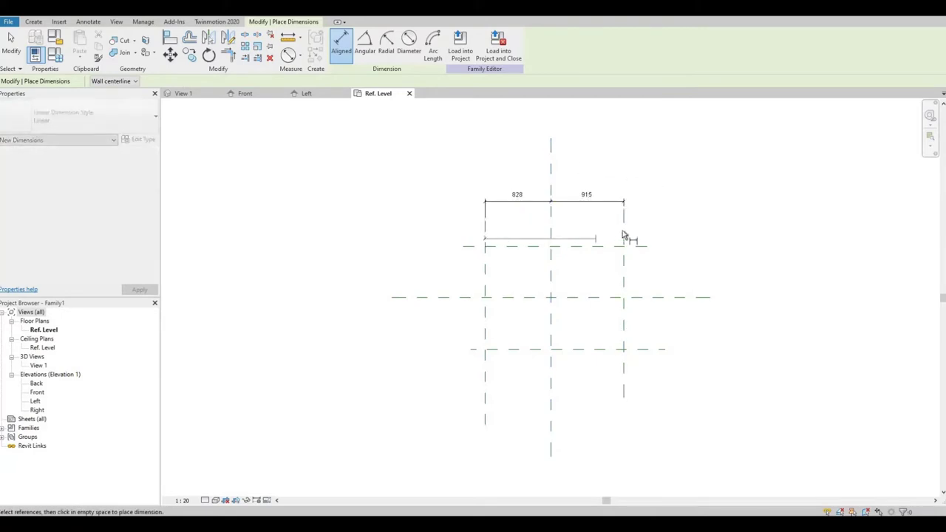
click(623, 246)
click(650, 349)
click(647, 296)
key(Escape)
click(553, 148)
click(426, 44)
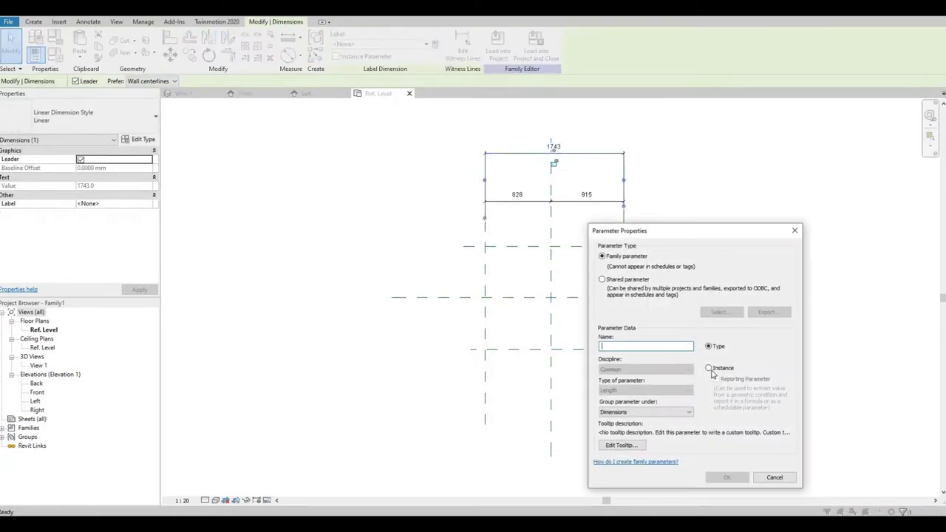
click(726, 478)
click(714, 296)
click(713, 305)
text(Depth)
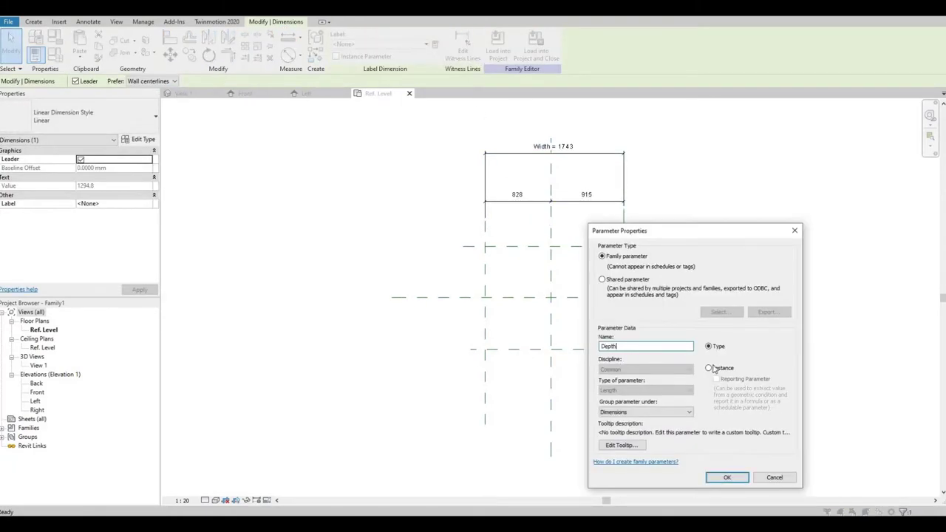
key(Return)
In the Front elevation, draw a horizontal reference plane for the cabinet top
double_click(37, 392)
key(r)
key(p)
click(328, 295)
click(787, 296)
Dimension the top plane to the reference level and label it with a Height parameter
key(d)
key(i)
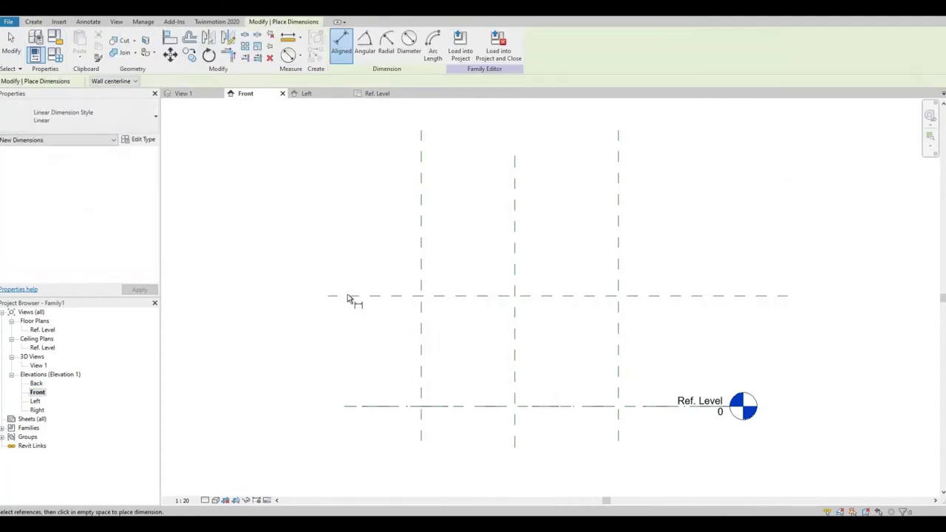
click(347, 296)
click(355, 406)
click(214, 351)
key(Escape)
key(Escape)
click(206, 351)
click(426, 44)
click(726, 477)
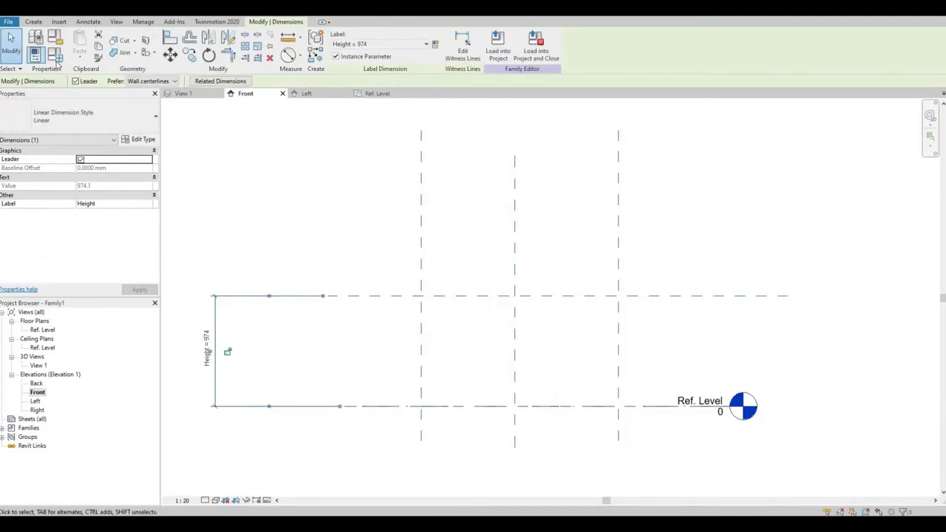
Set the Width, Depth and Height defaults to 1900, 500 and 720 in Family Types
click(56, 55)
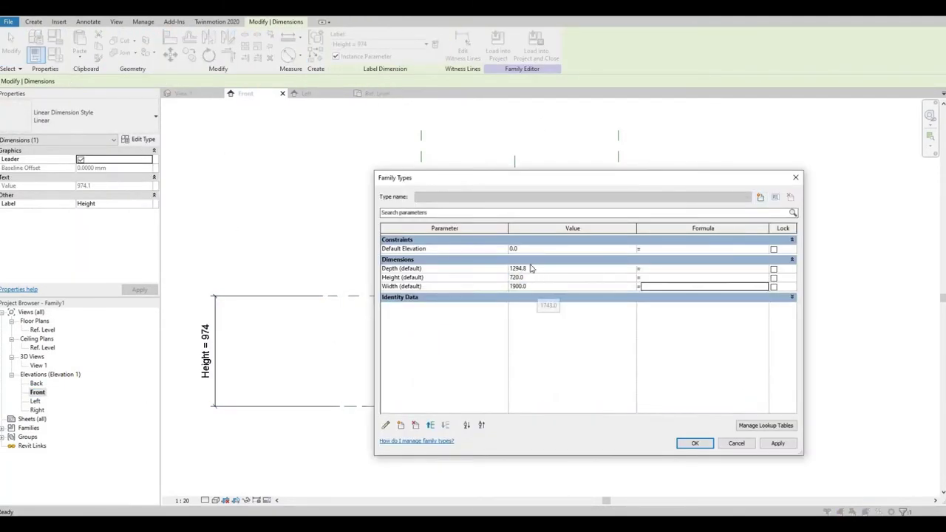
click(695, 443)
double_click(43, 329)
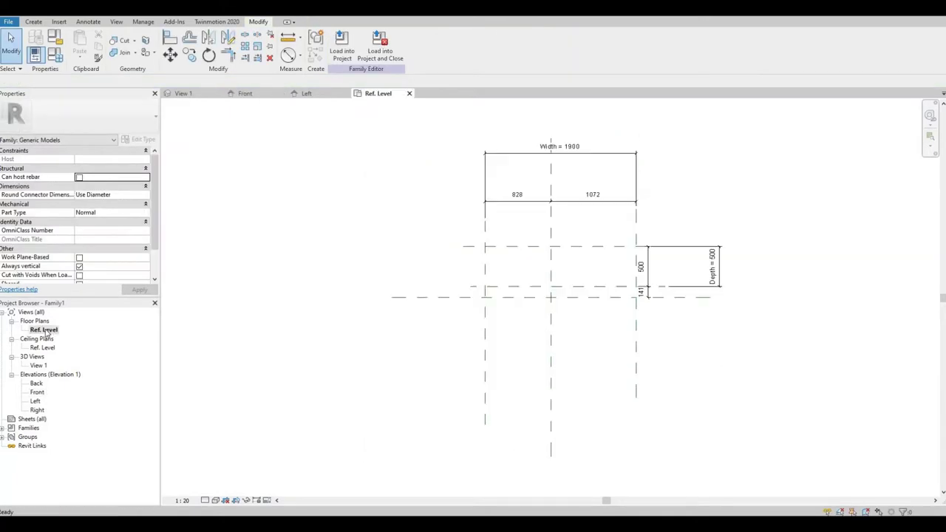
click(653, 286)
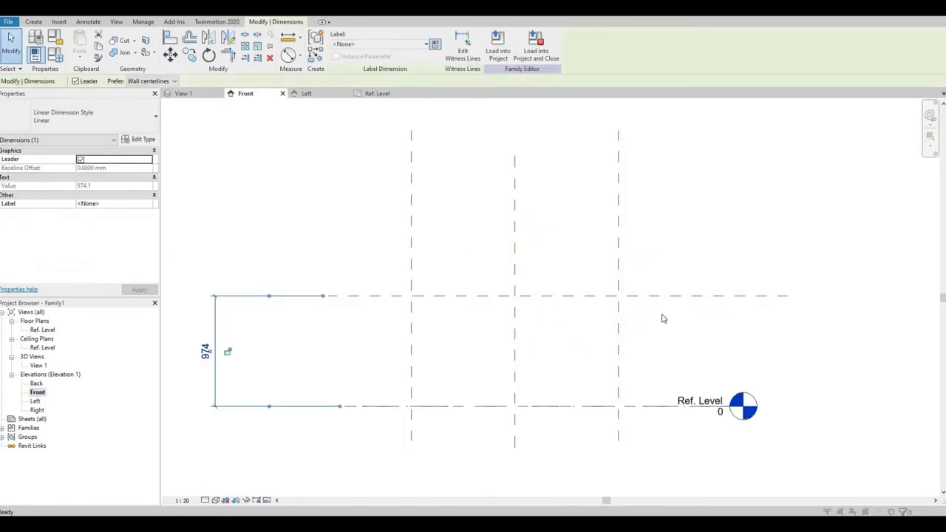
click(536, 278)
text(720)
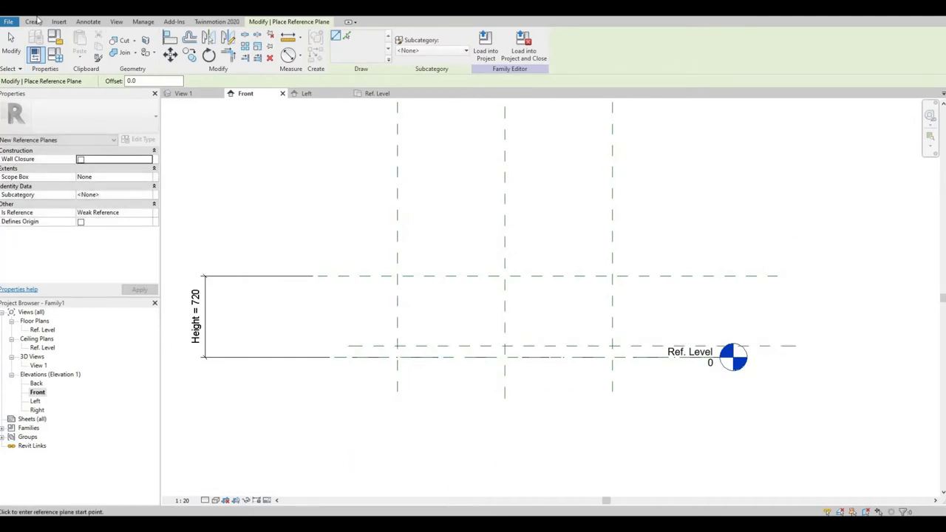
Add a horizontal reference plane just inside the cabinet top in the Front elevation
click(33, 21)
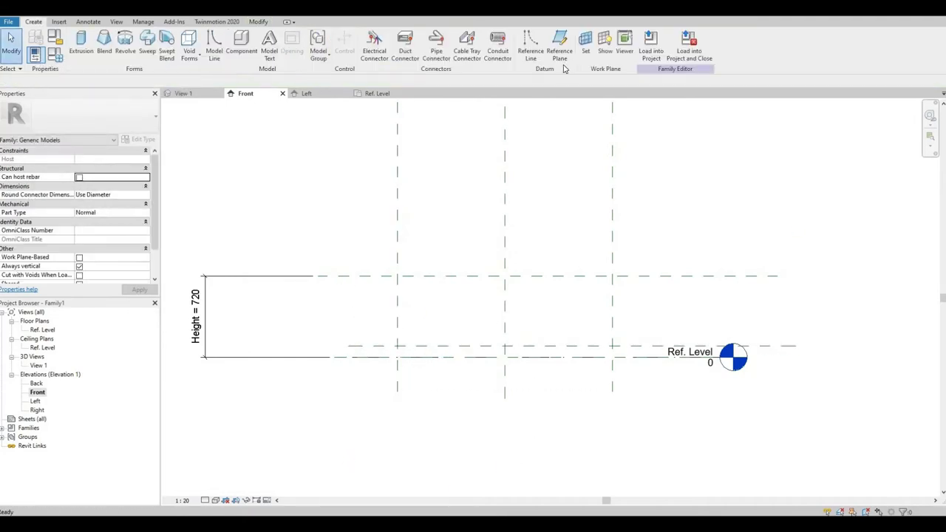
key(Escape)
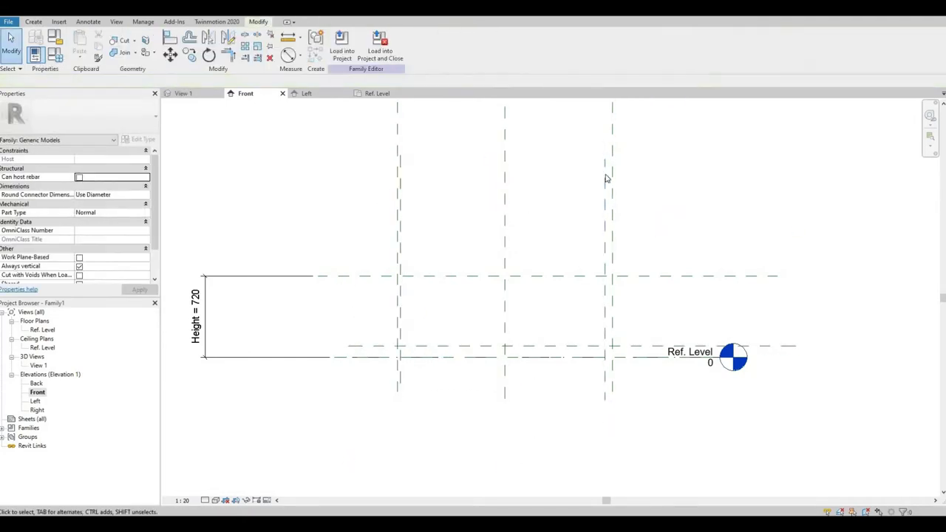
click(611, 214)
key(Escape)
scroll(468, 316, up, 2)
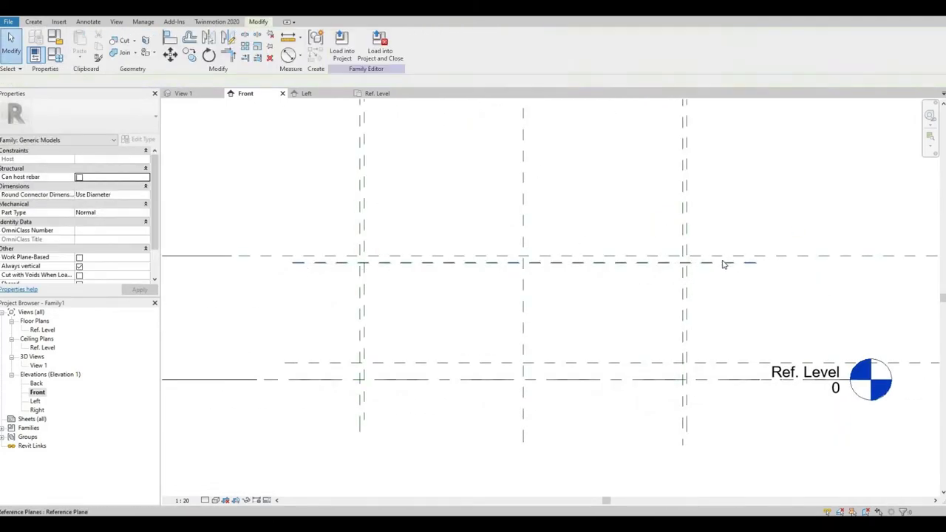
click(758, 258)
click(291, 258)
click(384, 359)
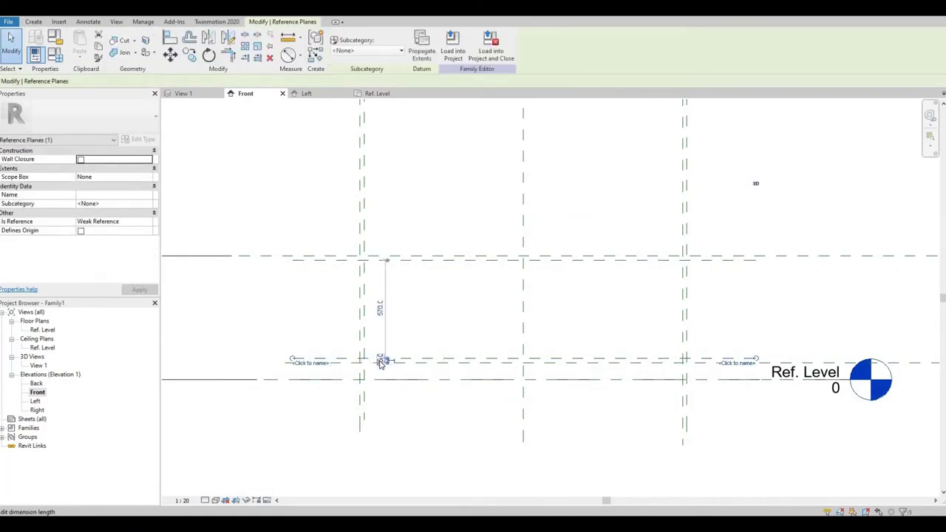
key(Escape)
click(388, 358)
key(Escape)
scroll(416, 360, up, 2)
Add a second reference plane just above the cabinet bottom
click(416, 360)
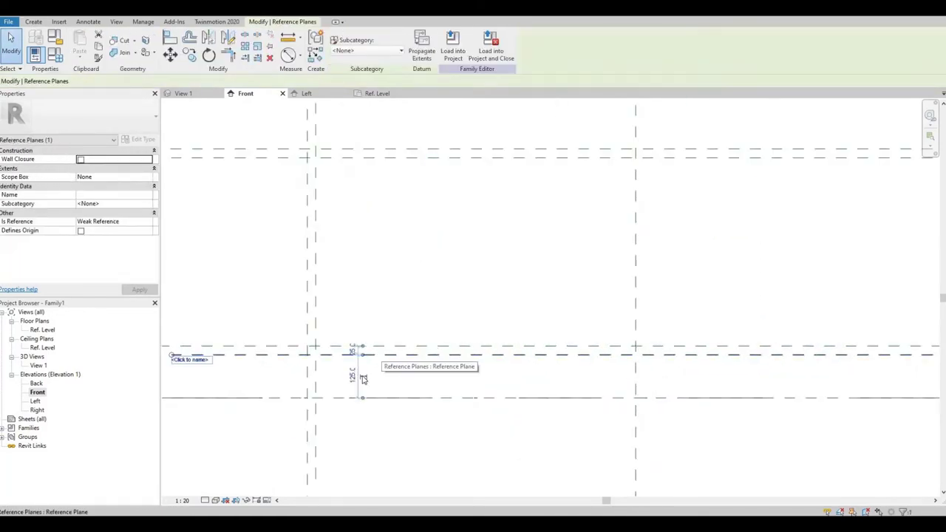
key(Escape)
key(r)
key(p)
click(380, 285)
key(Escape)
key(Escape)
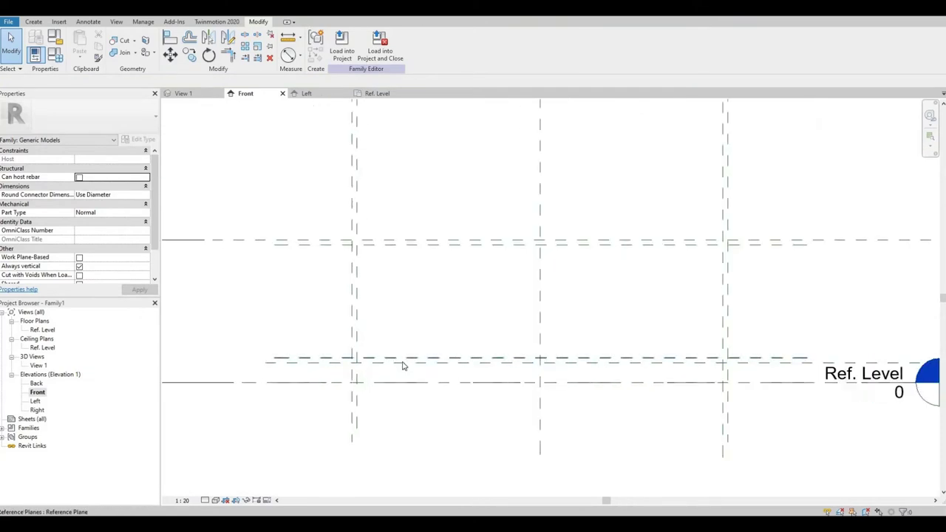
scroll(403, 365, up, 2)
click(369, 345)
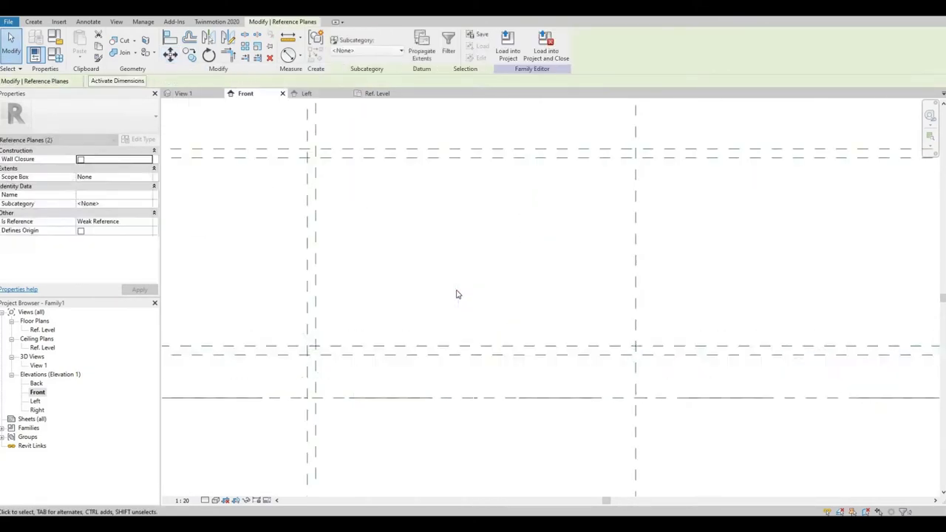
key(Escape)
scroll(456, 291, down, 2)
key(r)
key(p)
key(Escape)
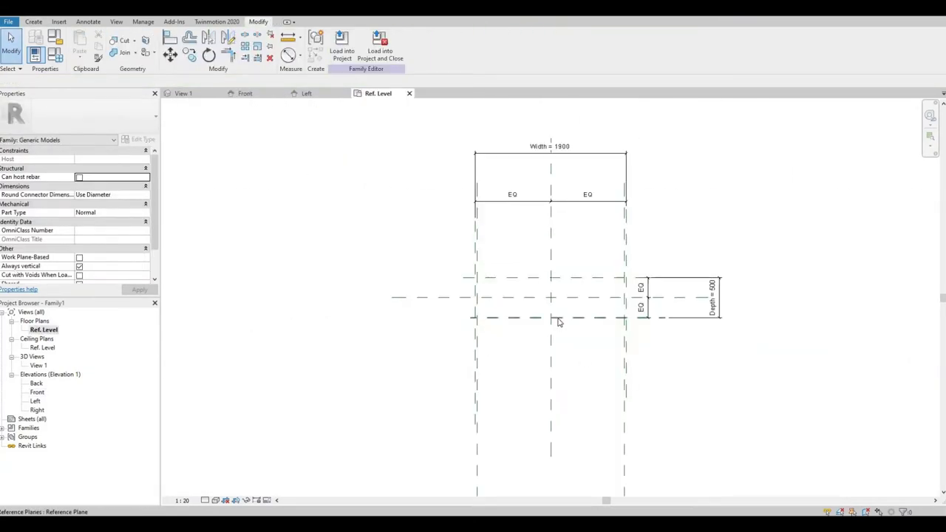
Extrude a rectangular top panel and move it up to the cabinet top in the Front view
click(88, 46)
click(368, 36)
click(369, 224)
click(714, 316)
scroll(695, 302, up, 1)
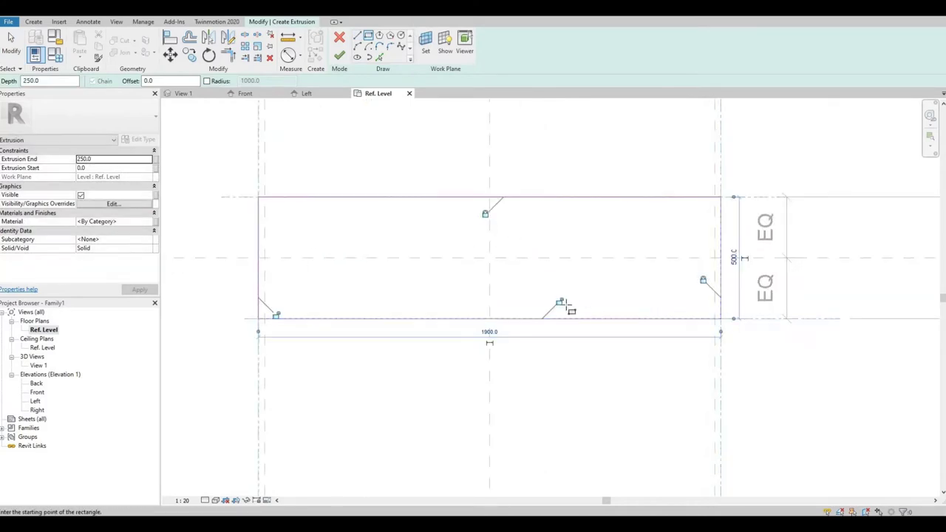
click(339, 55)
click(246, 93)
drag(559, 204, 491, 269)
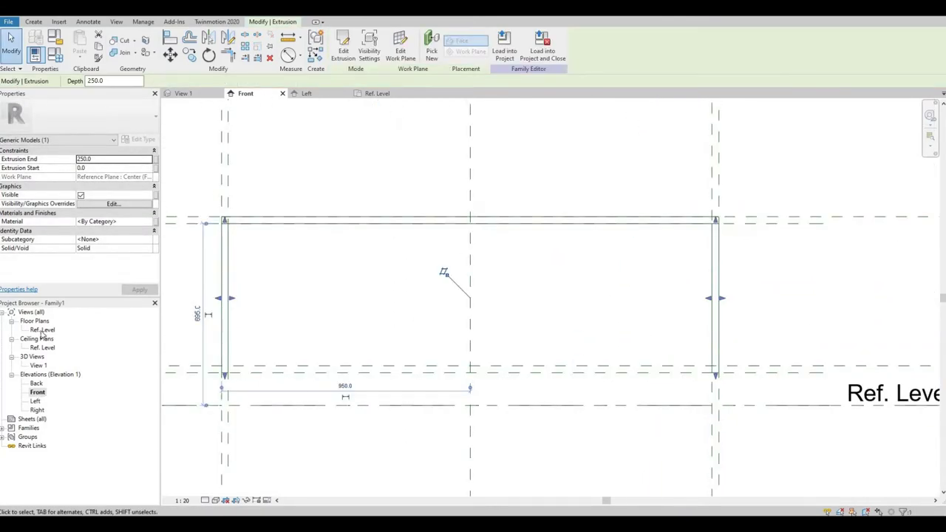
In the Ref. Level plan, sketch and move the remaining side, bottom and divider panels into place
double_click(42, 330)
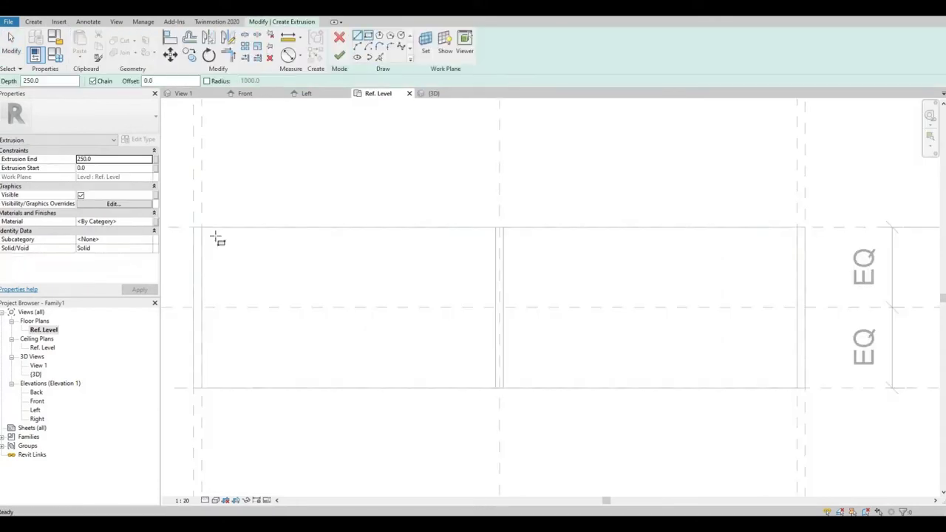
click(537, 229)
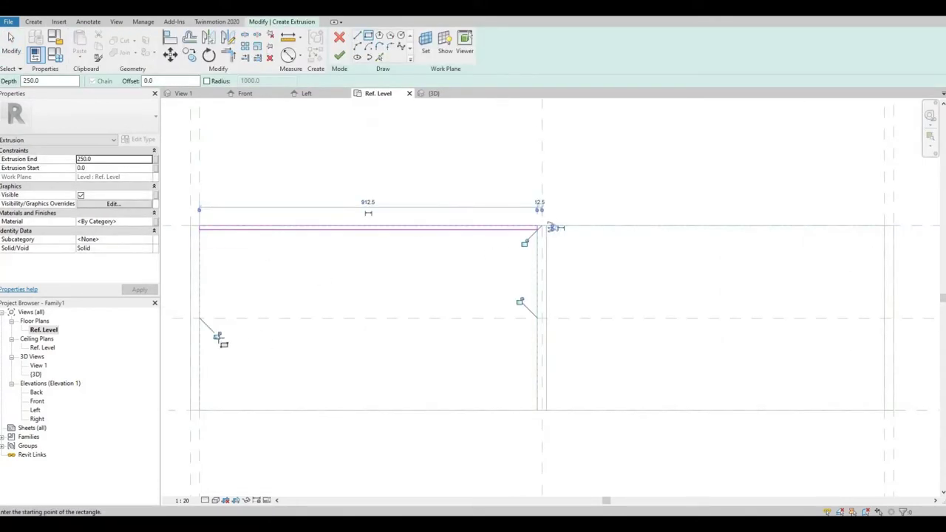
key(Escape)
key(Escape)
scroll(443, 274, up, 3)
click(473, 269)
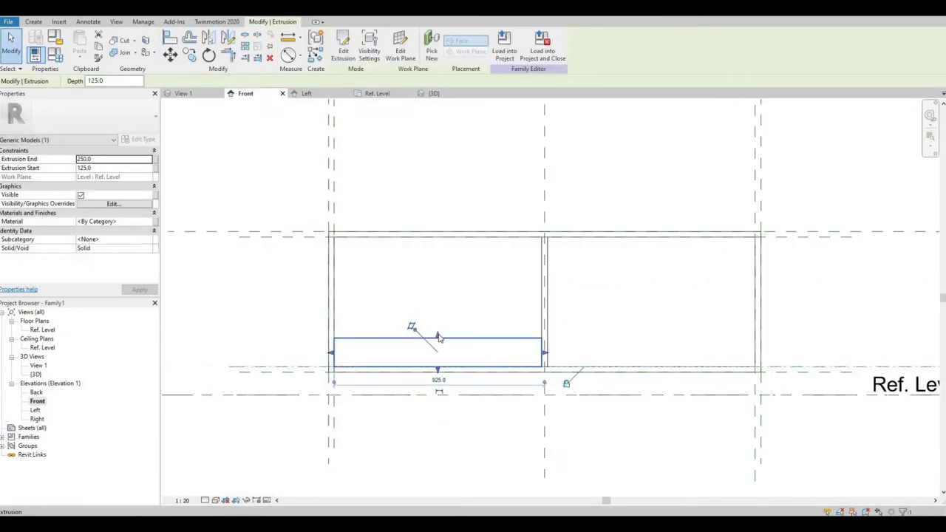
click(169, 53)
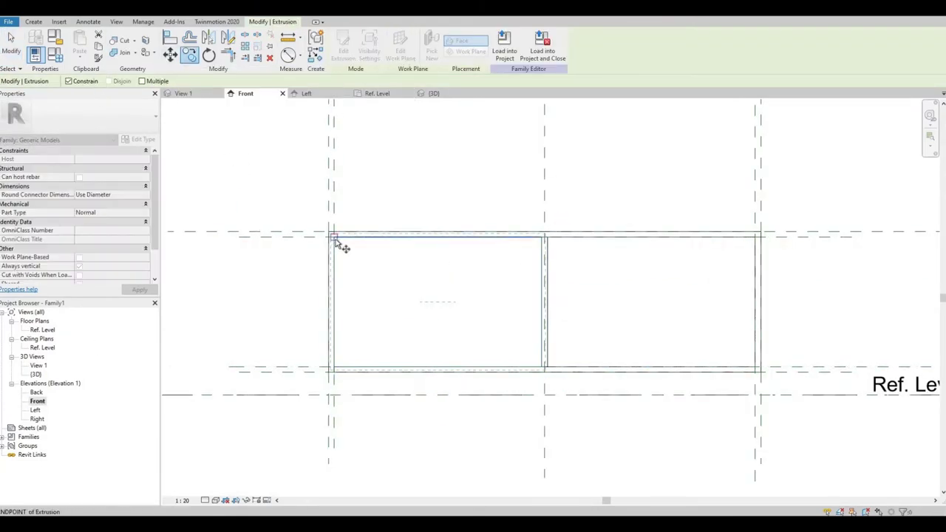
double_click(35, 373)
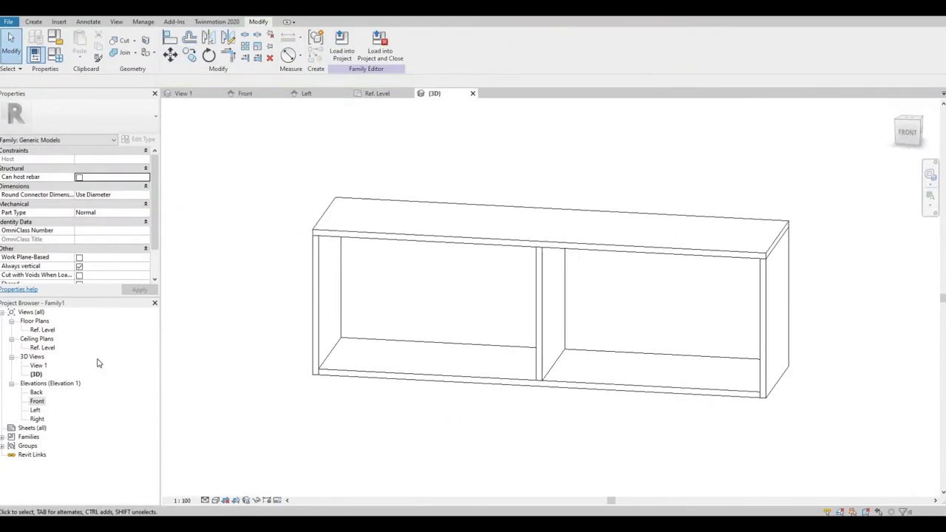
Sketch a thin door panel rectangle in the Ref. Level plan and finish it as a solid
double_click(42, 329)
key(r)
key(p)
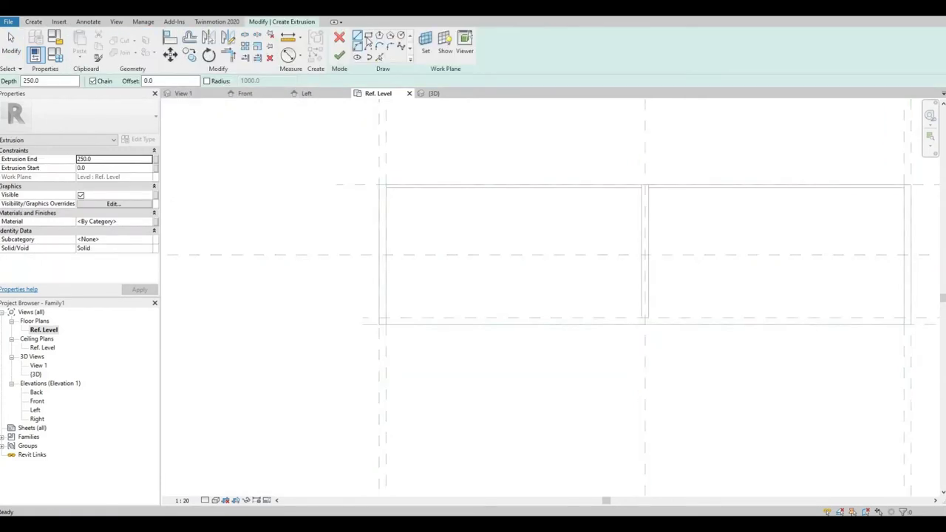
click(304, 331)
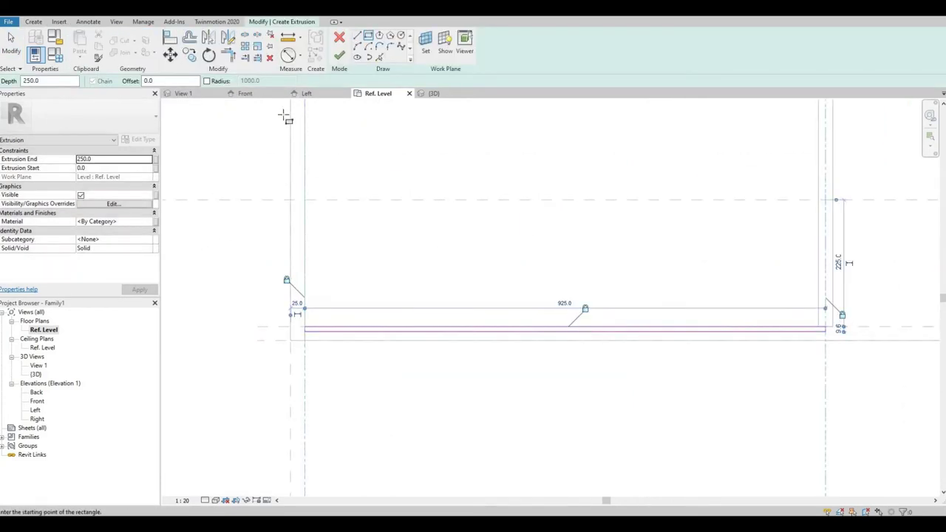
click(339, 56)
Copy the vertical partition to the right in the Front elevation, forming a second compartment
click(245, 93)
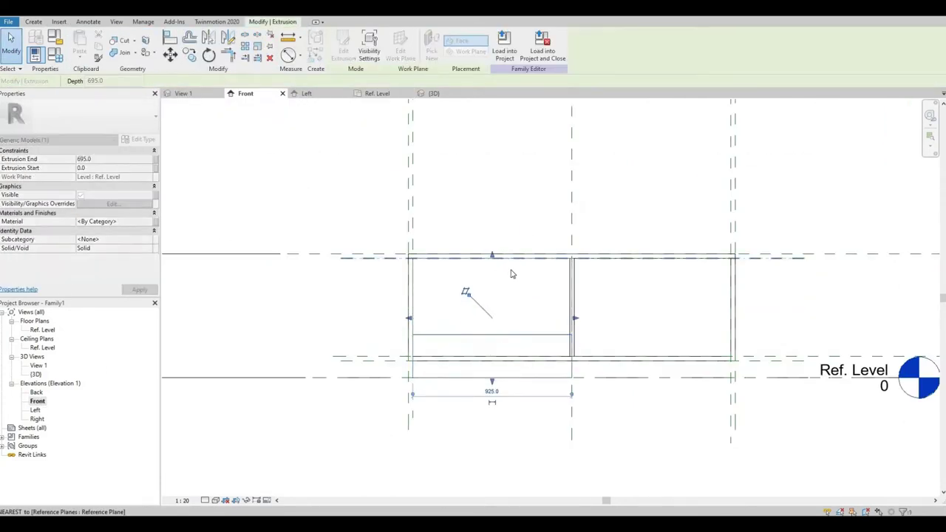
click(423, 348)
scroll(719, 342, up, 1)
click(493, 283)
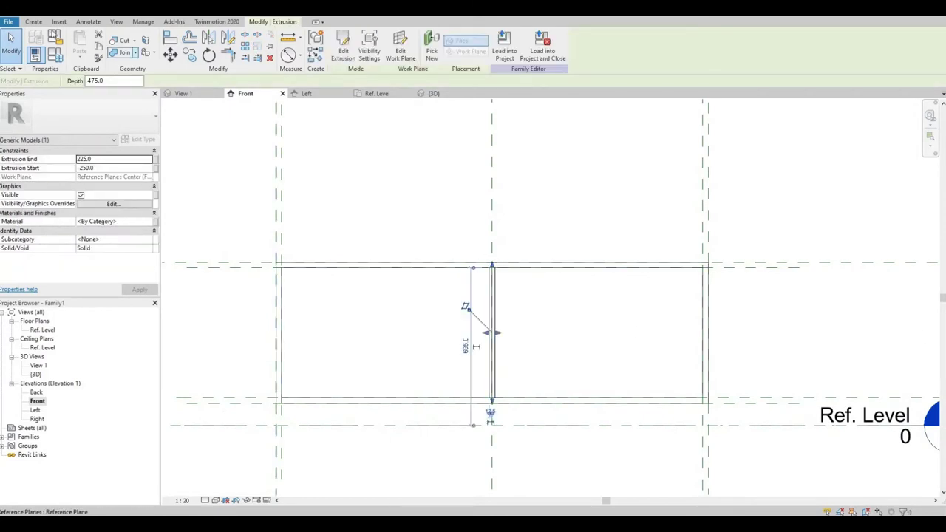
click(194, 57)
click(491, 266)
click(644, 268)
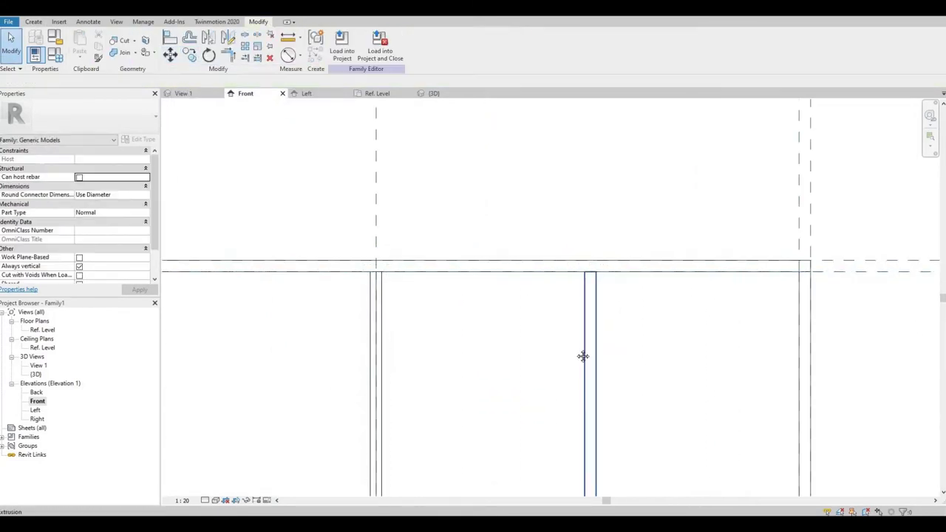
Create a solid extrusion for the vertical door handle
double_click(43, 329)
click(550, 244)
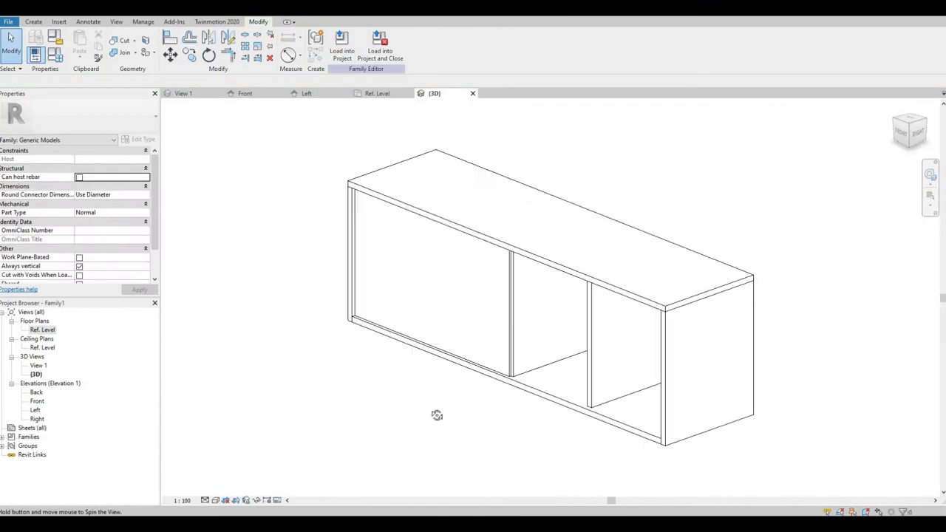
click(396, 236)
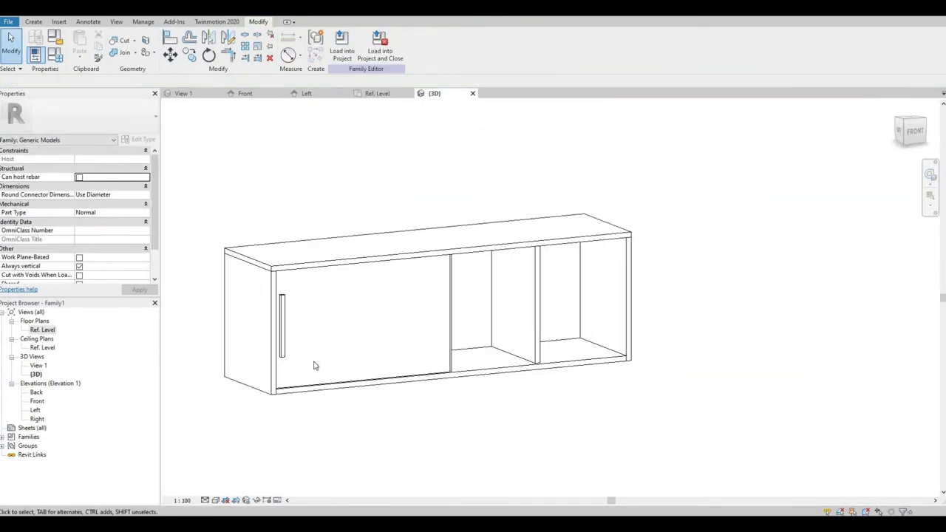
double_click(36, 400)
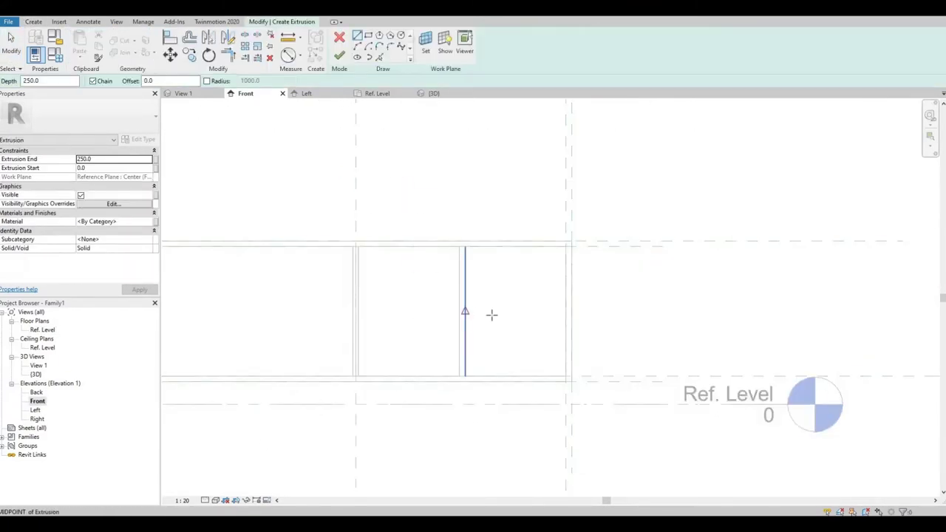
Sketch the first shelf rectangle, move it against the compartment's left wall, and finish it as a solid
click(467, 309)
scroll(566, 316, up, 2)
click(658, 342)
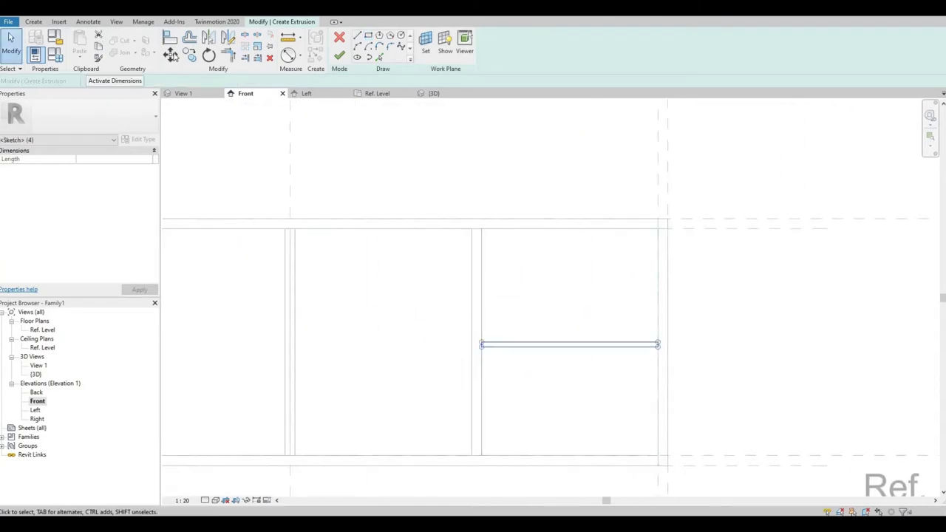
key(m)
key(v)
scroll(495, 370, up, 2)
click(495, 369)
scroll(473, 364, down, 2)
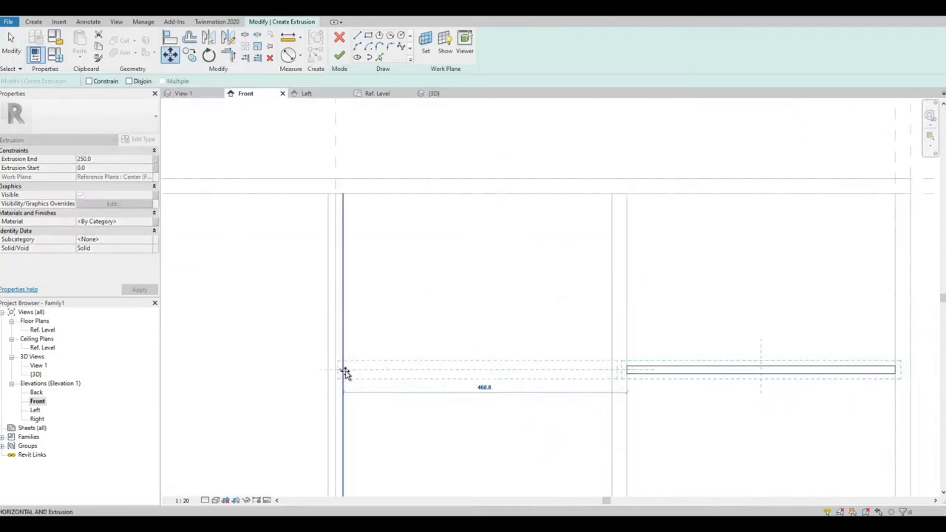
scroll(345, 373, up, 1)
click(332, 375)
scroll(332, 375, down, 2)
click(339, 55)
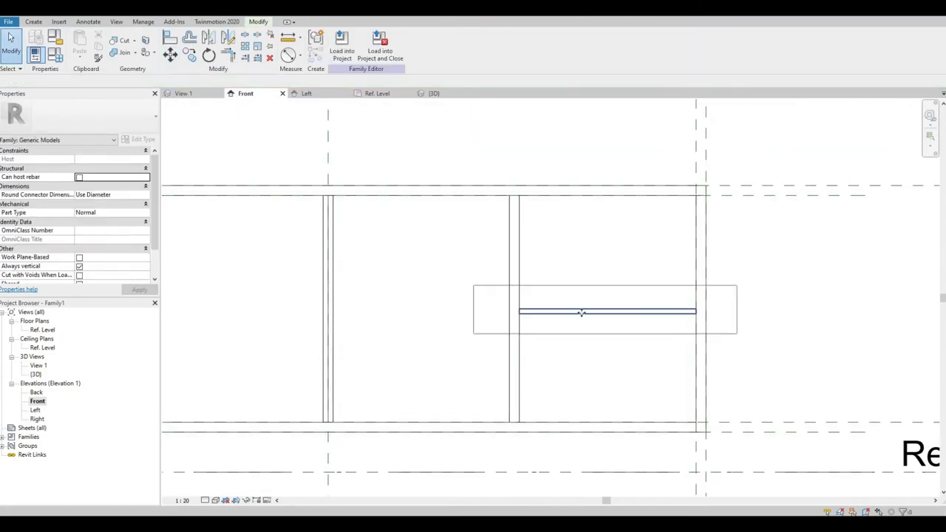
Move the new shelf so it snaps to the compartment wall
scroll(527, 333, up, 2)
click(472, 340)
click(798, 377)
key(m)
key(v)
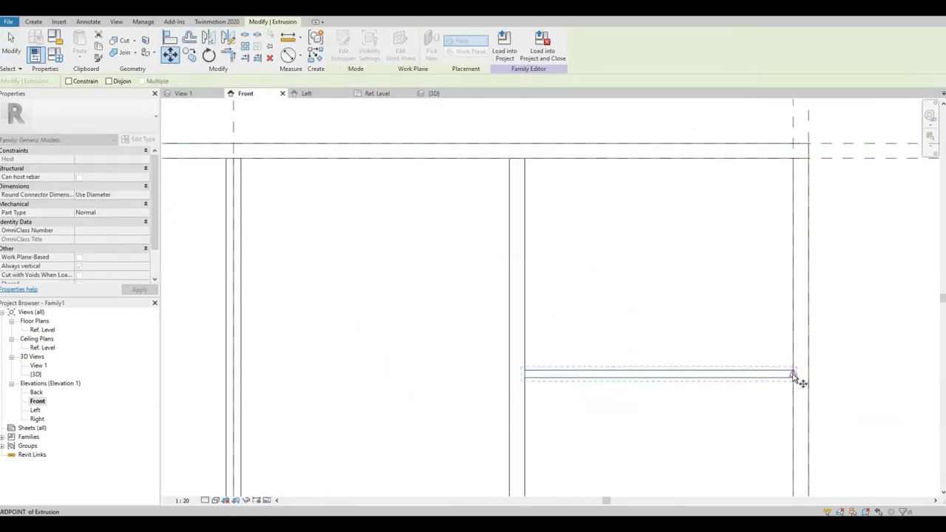
click(509, 372)
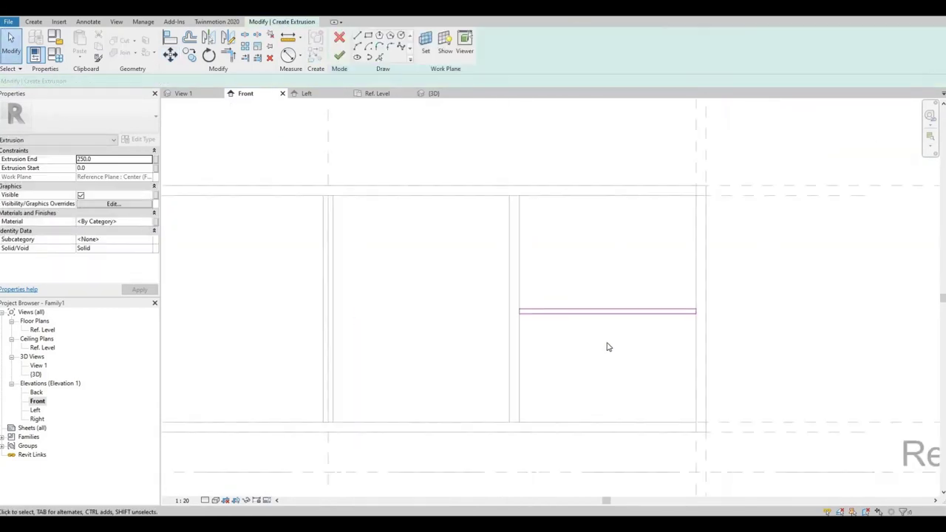
click(339, 56)
Draw a horizontal reference plane across the cabinet at mid-height
key(r)
key(p)
scroll(475, 303, up, 2)
click(164, 306)
click(750, 306)
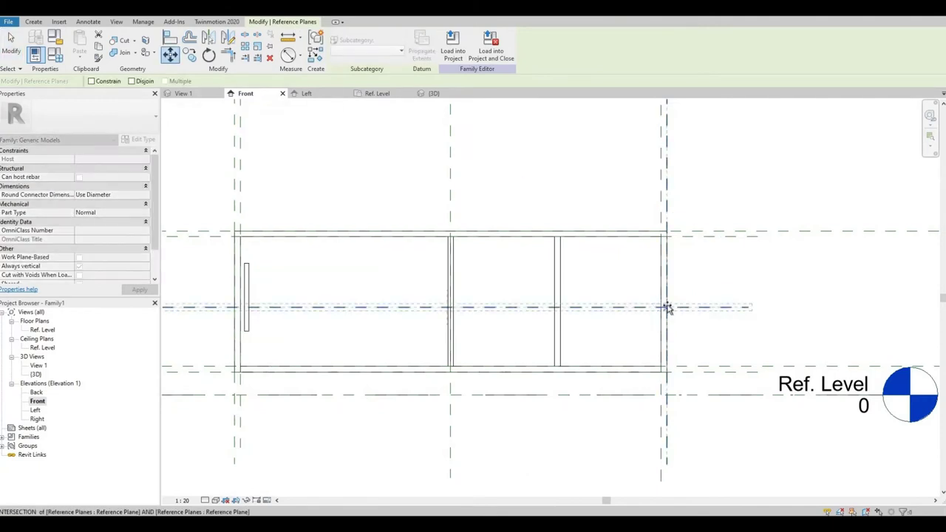
click(667, 307)
scroll(666, 307, up, 2)
key(Escape)
key(Escape)
Dimension the middle reference plane against the top and set it to EQ so it is centred
key(d)
key(i)
click(739, 209)
click(738, 307)
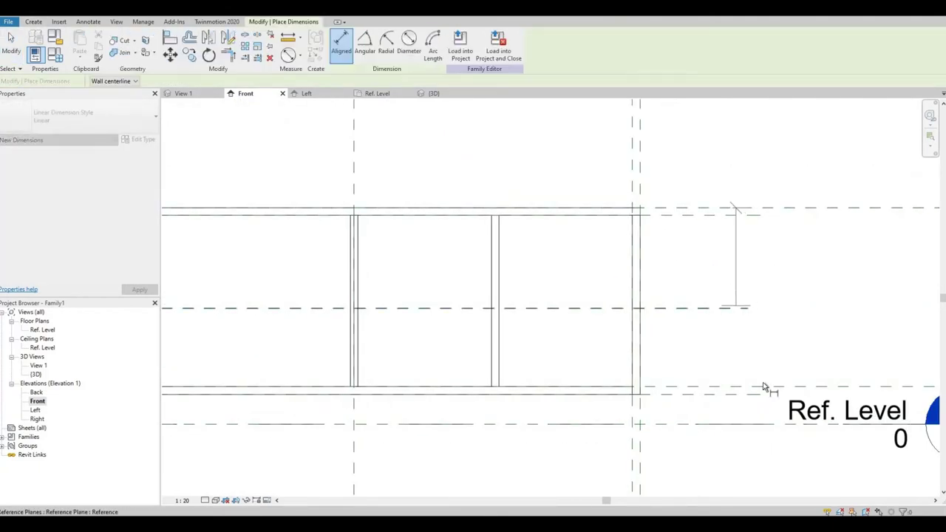
click(766, 387)
click(791, 296)
click(849, 255)
Extrude a second shelf with its sketch line locked to the centred reference plane
click(33, 22)
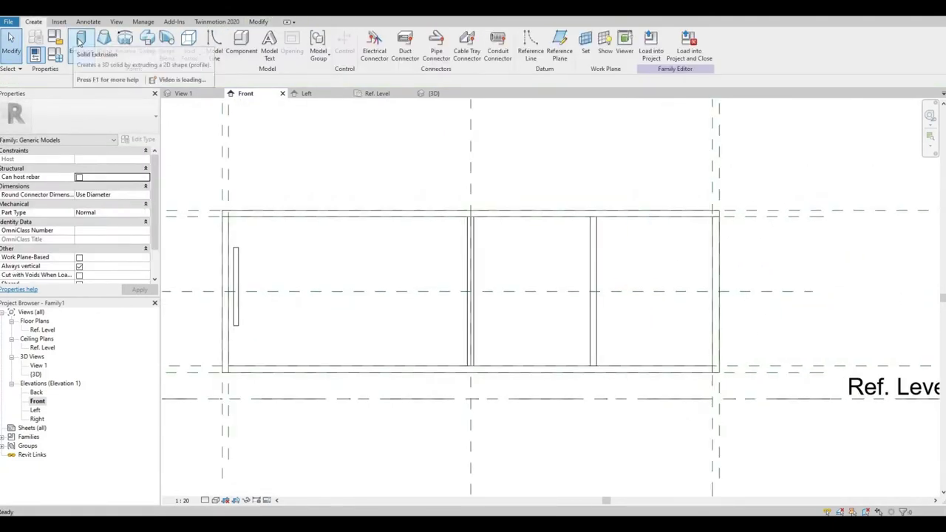
click(79, 46)
scroll(517, 304, up, 2)
click(519, 303)
click(718, 304)
click(721, 304)
scroll(657, 301, up, 2)
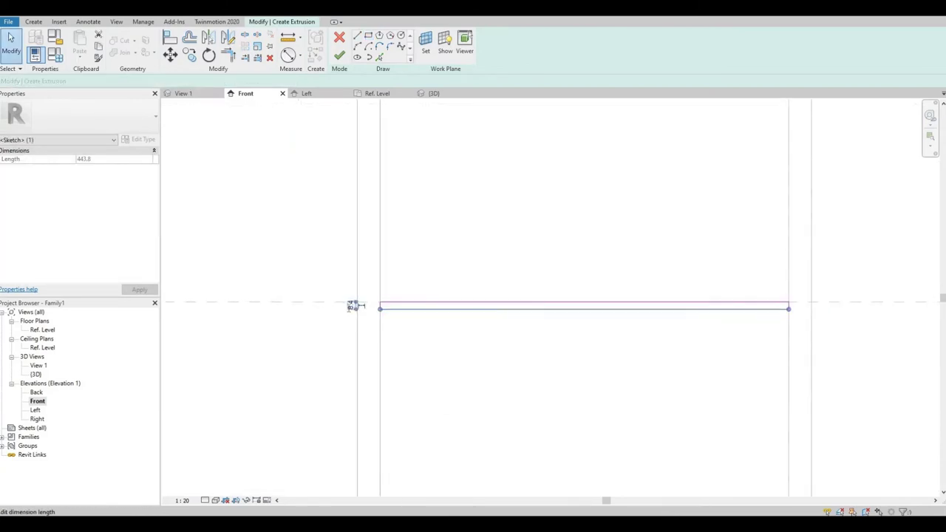
scroll(732, 302, down, 2)
key(Escape)
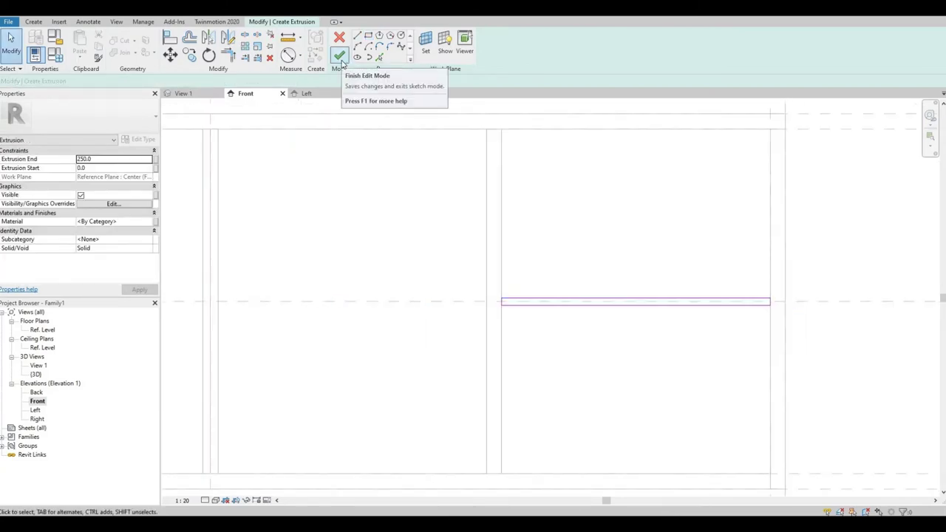
click(339, 56)
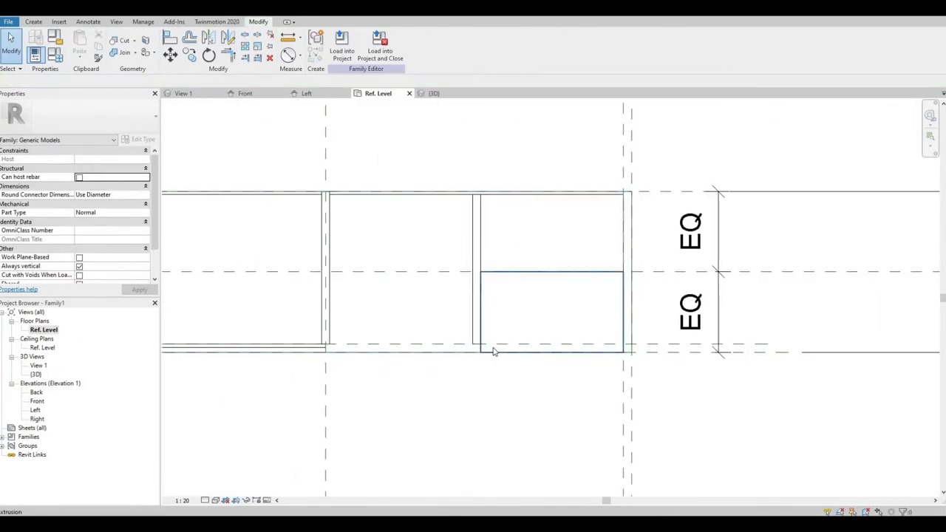
Stretch the second shelf's depth to the top reference plane and check it in Front and 3D
click(492, 346)
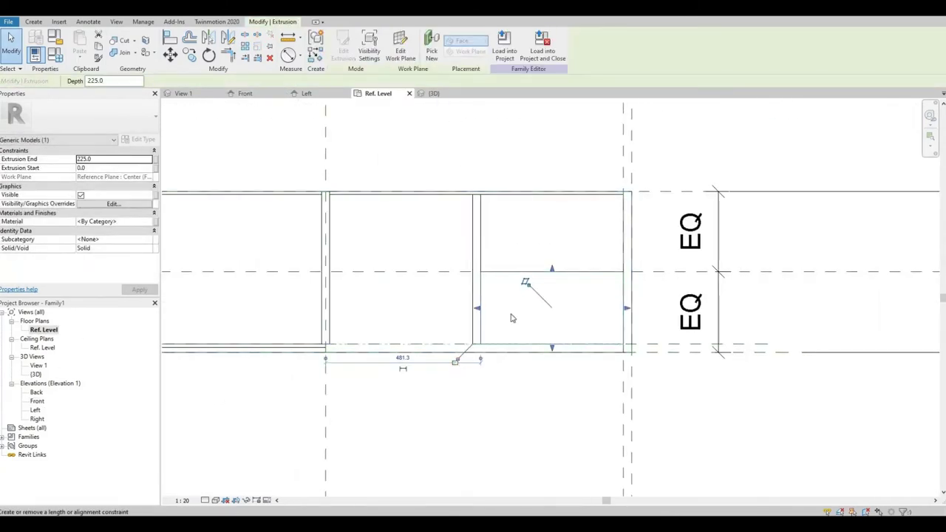
drag(552, 268, 552, 197)
scroll(644, 319, up, 2)
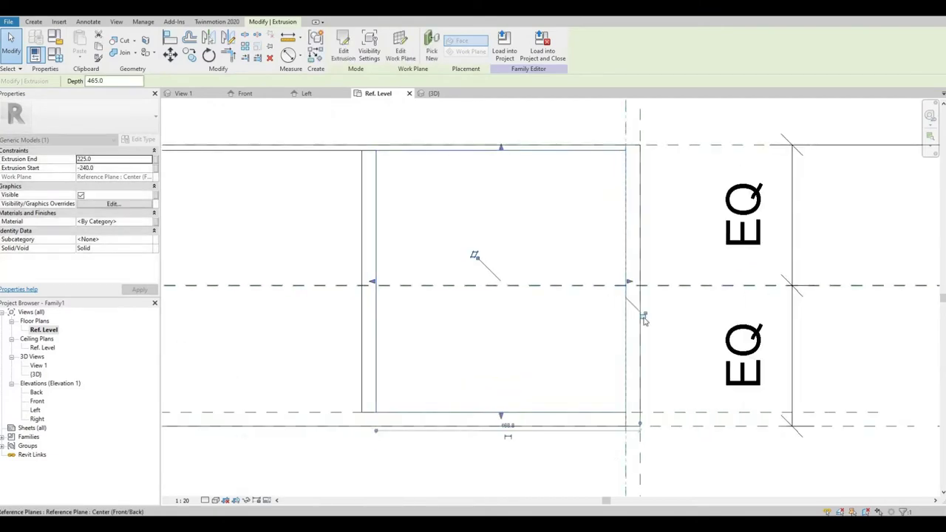
key(ctrl+Tab)
scroll(502, 327, up, 3)
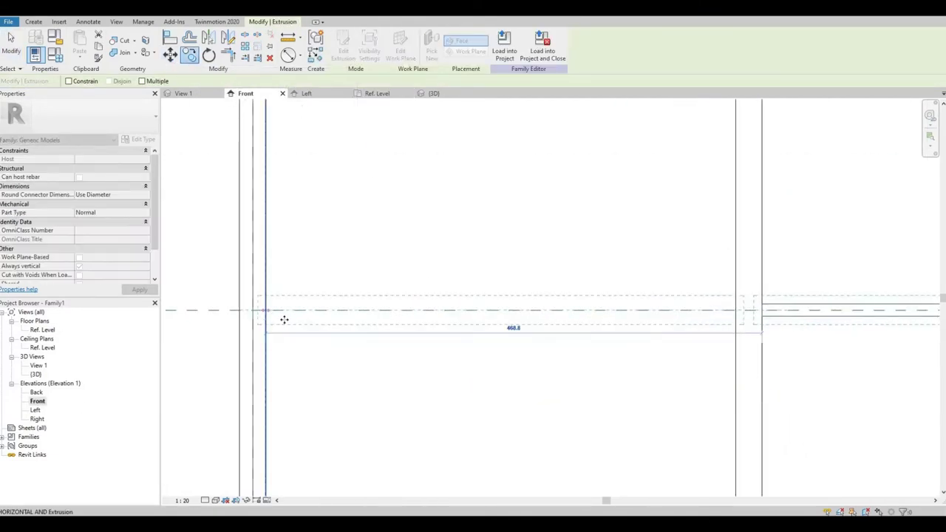
scroll(284, 319, down, 5)
key(ctrl+Tab)
scroll(525, 433, up, 3)
Inspect the middle-compartment shelves in the Front elevation and the 3D view
scroll(525, 433, up, 2)
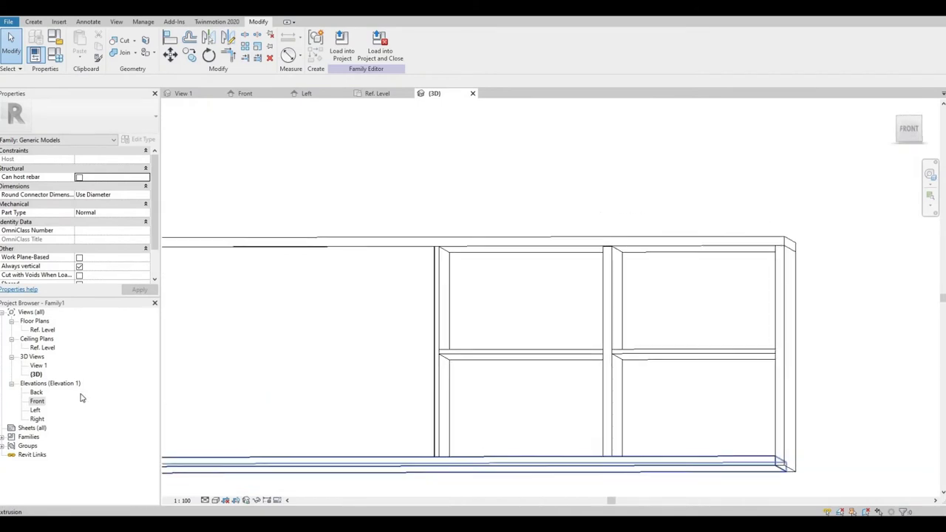
double_click(37, 400)
click(543, 332)
scroll(656, 431, up, 2)
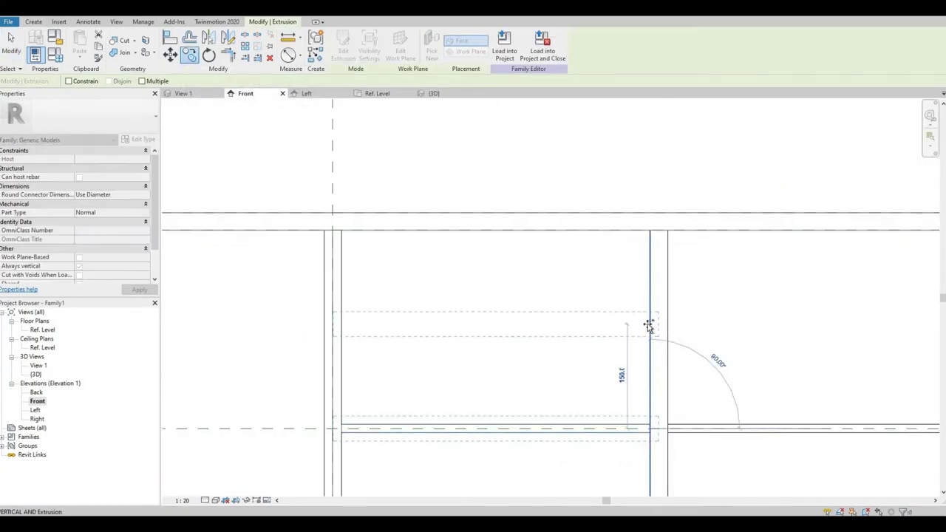
scroll(608, 291, down, 2)
click(591, 259)
key(Escape)
click(627, 260)
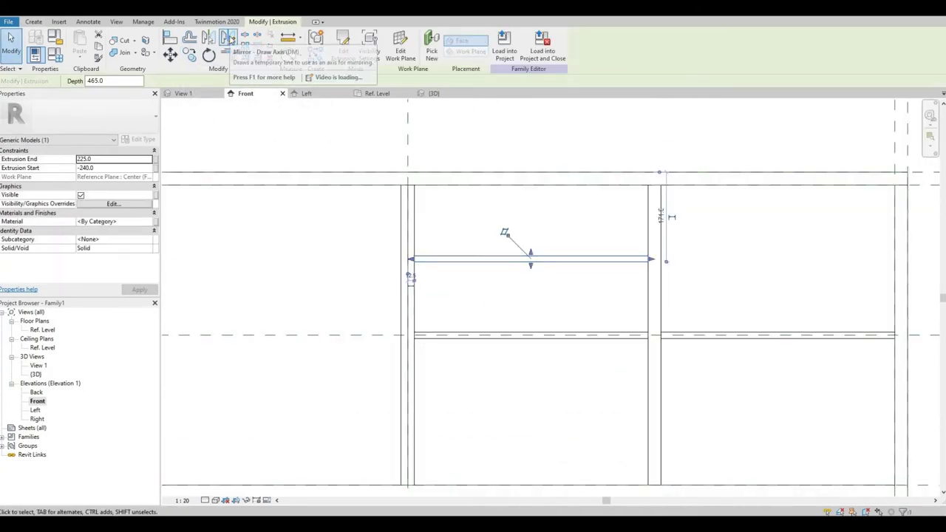
key(Escape)
scroll(550, 402, down, 2)
click(434, 93)
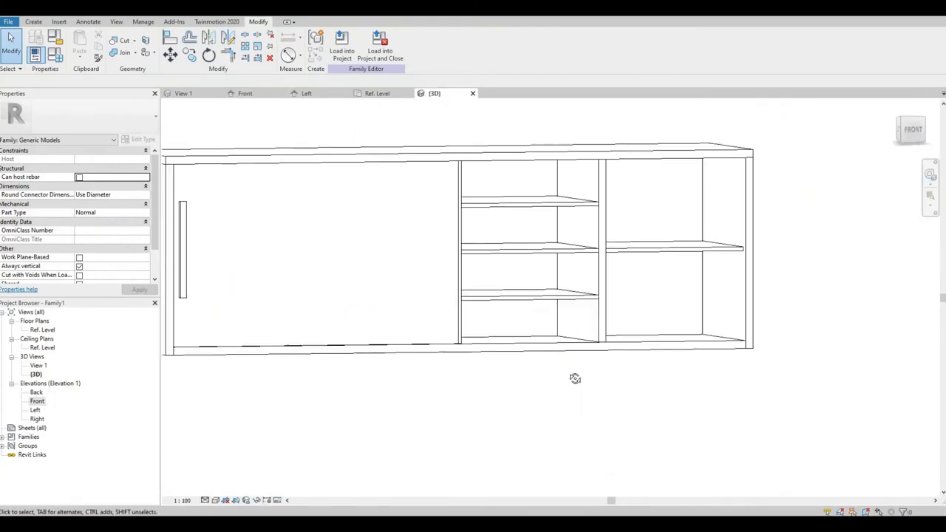
shift+middle_drag(574, 380, 603, 330)
On the Ref. Level plan, draw two inset vertical reference planes across the cabinet with RP
double_click(43, 330)
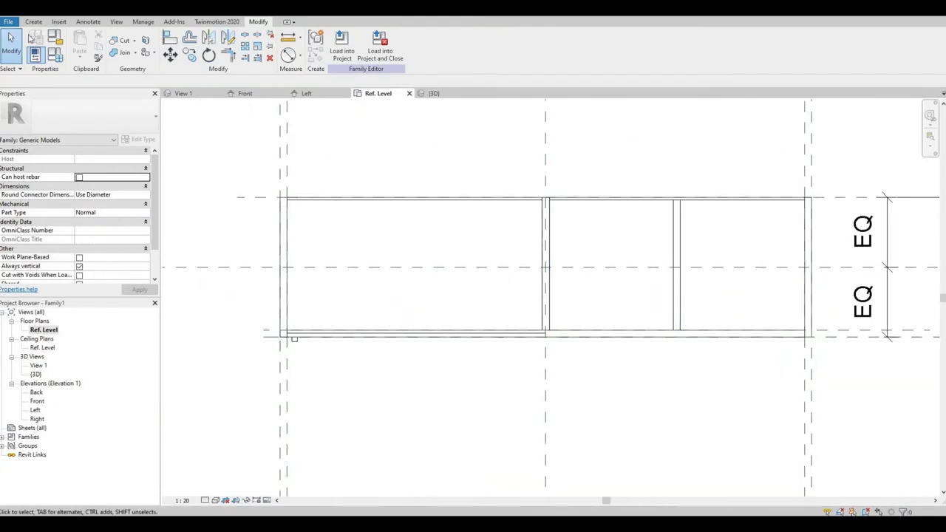
key(r)
key(p)
scroll(396, 397, down, 2)
scroll(397, 397, up, 2)
scroll(336, 234, up, 2)
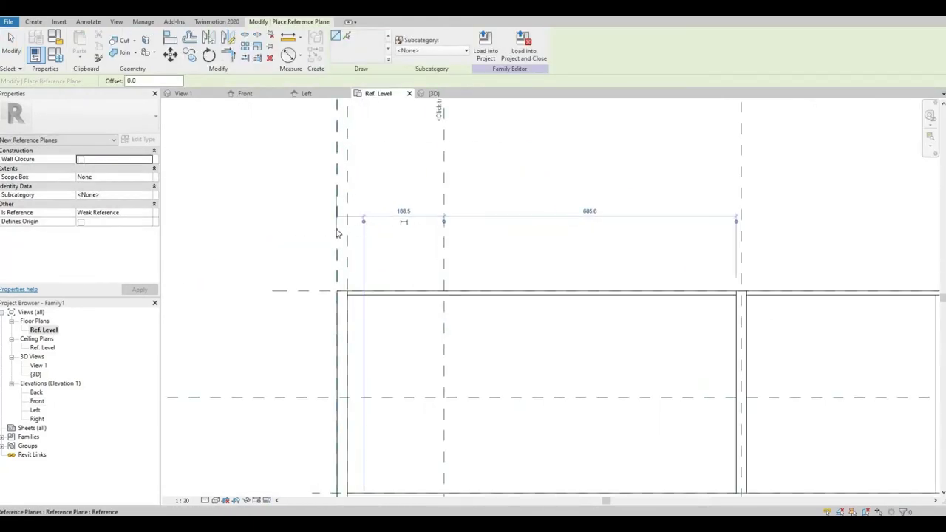
scroll(392, 221, down, 2)
key(Escape)
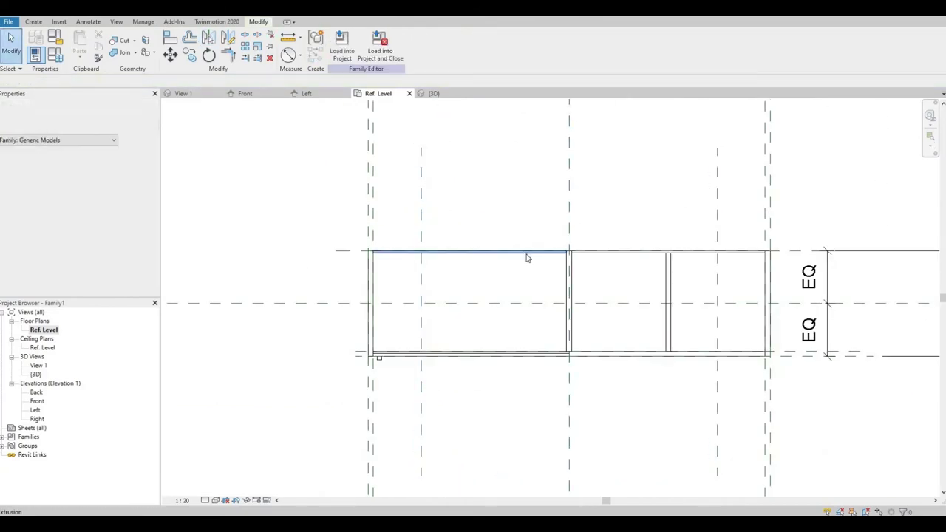
Sketch a rectangular solid extrusion between the new reference planes for the base frame
click(81, 44)
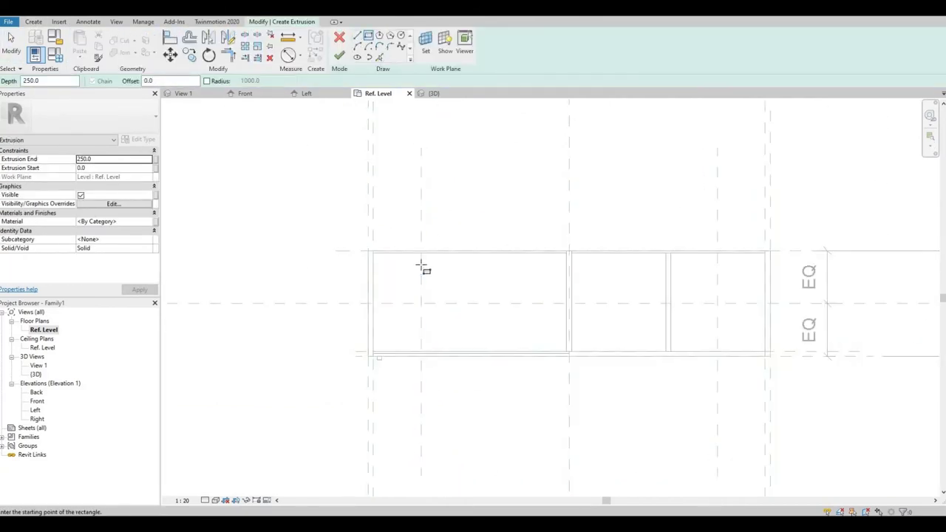
click(421, 262)
click(716, 336)
scroll(709, 334, up, 2)
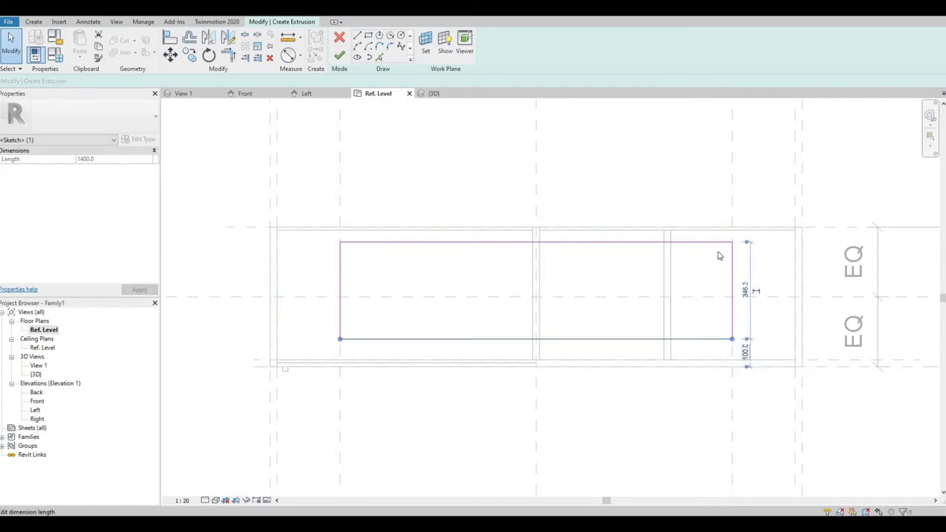
key(Escape)
scroll(450, 301, down, 1)
scroll(677, 328, up, 1)
Set the rectangle's right edge 100 from the cabinet edge and finish the base frame
click(678, 327)
scroll(682, 344, up, 1)
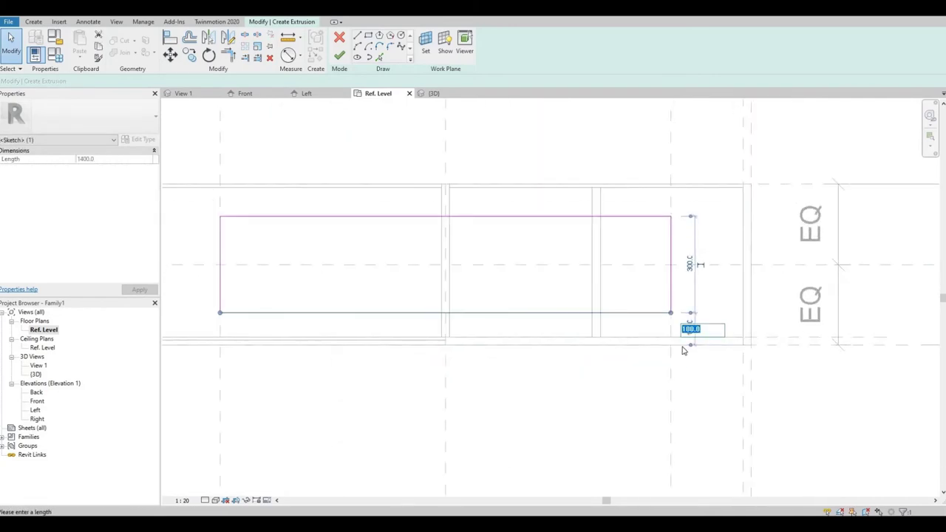
key(Escape)
key(l)
key(i)
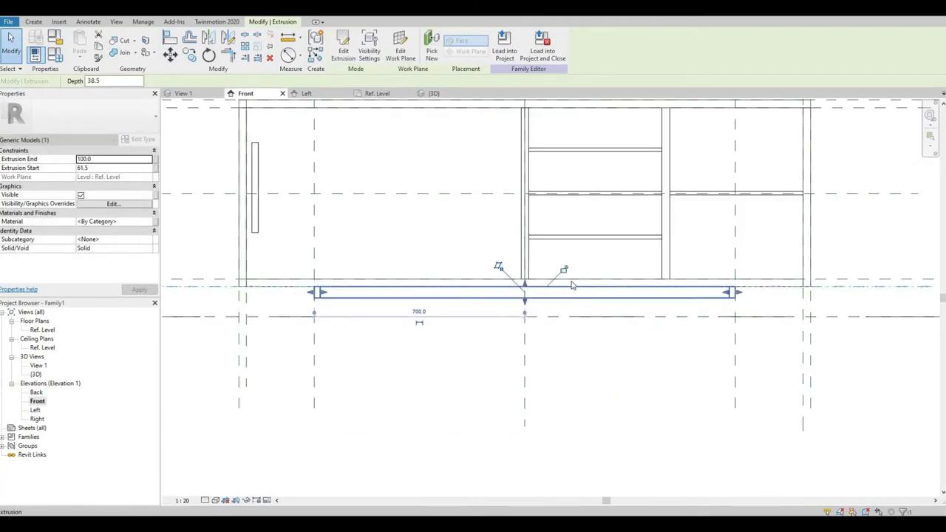
key(Escape)
click(434, 93)
On Ref. Level, sketch a circular leg extrusion of radius 15 at the base frame corner
double_click(43, 330)
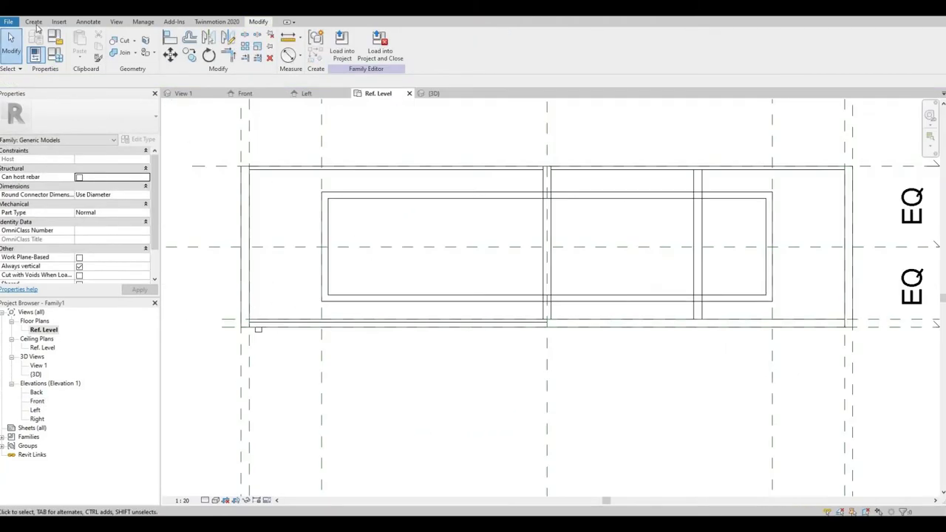
click(81, 41)
click(401, 35)
scroll(305, 300, up, 3)
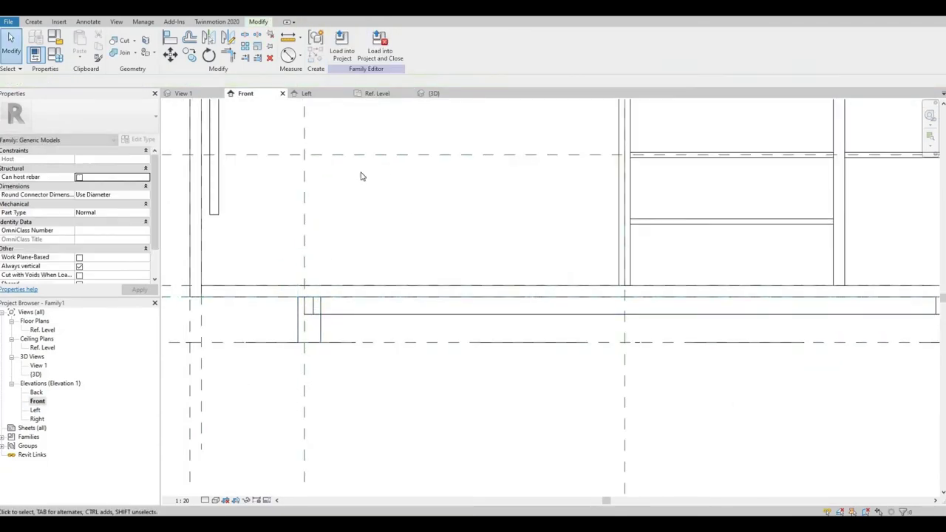
shift+middle_drag(305, 393, 325, 392)
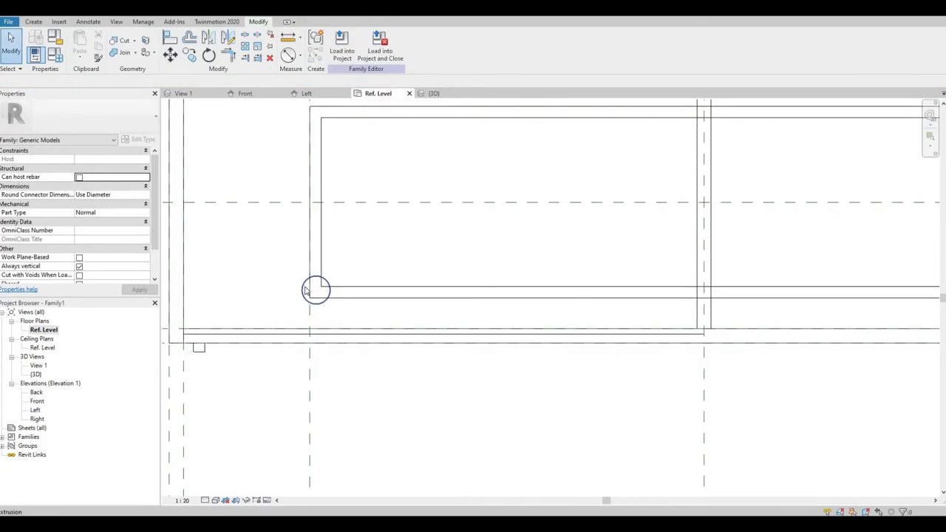
text(15)
key(Return)
scroll(318, 291, up, 3)
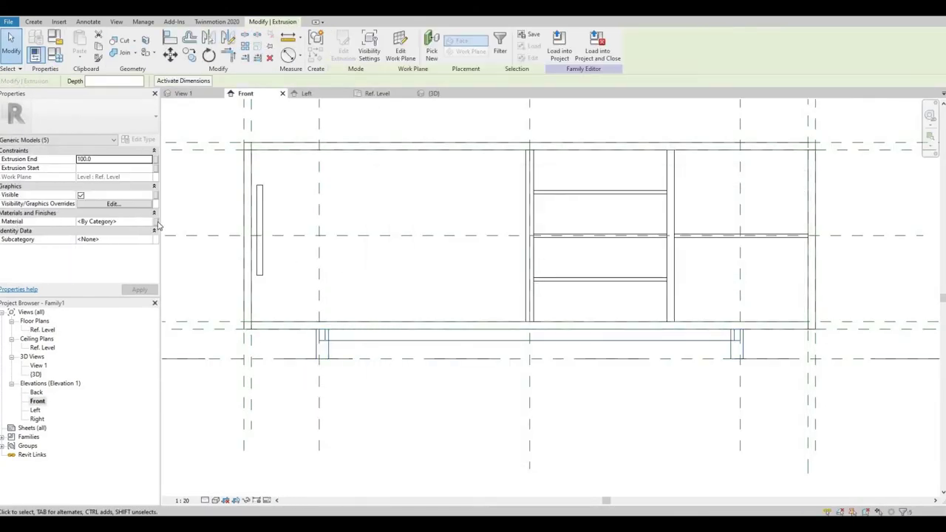
Associate the extrusions' Material property with the Legs and Top family parameters
click(740, 476)
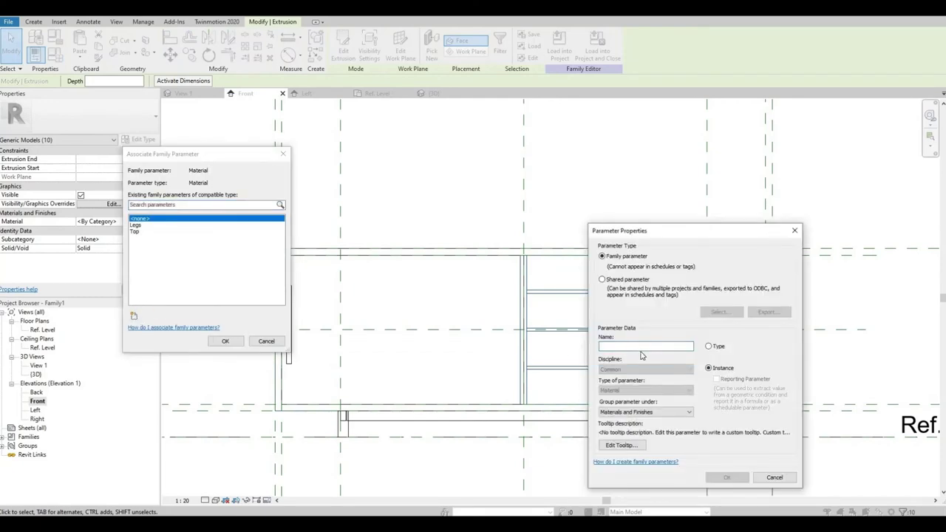
text(Case)
click(726, 476)
click(226, 340)
click(520, 273)
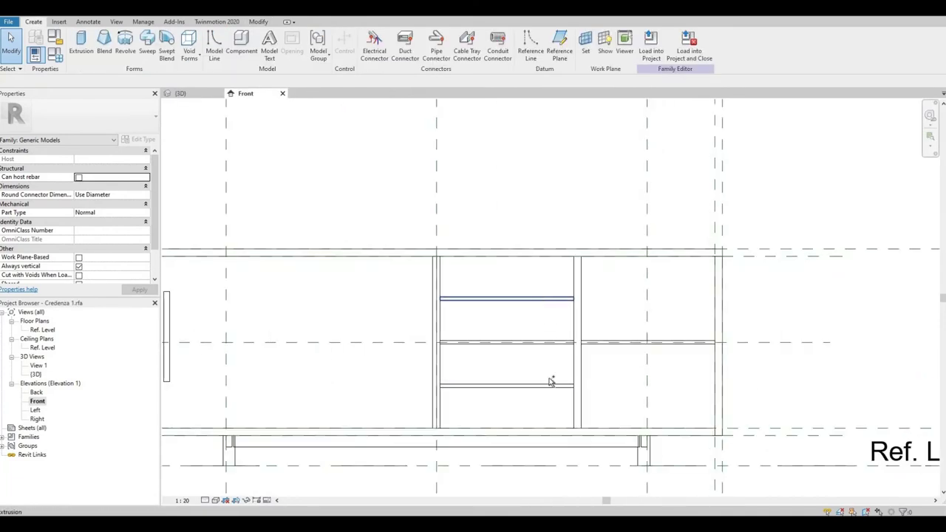
On the Ref. Level plan, select and review the sliding door panels
click(551, 384)
scroll(492, 239, up, 1)
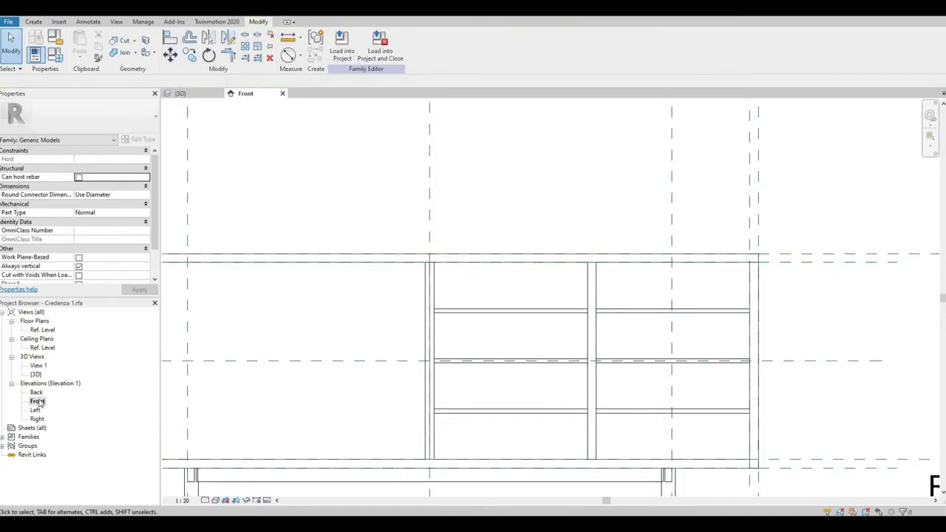
double_click(42, 330)
scroll(517, 310, up, 3)
click(494, 365)
click(521, 394)
scroll(426, 372, down, 2)
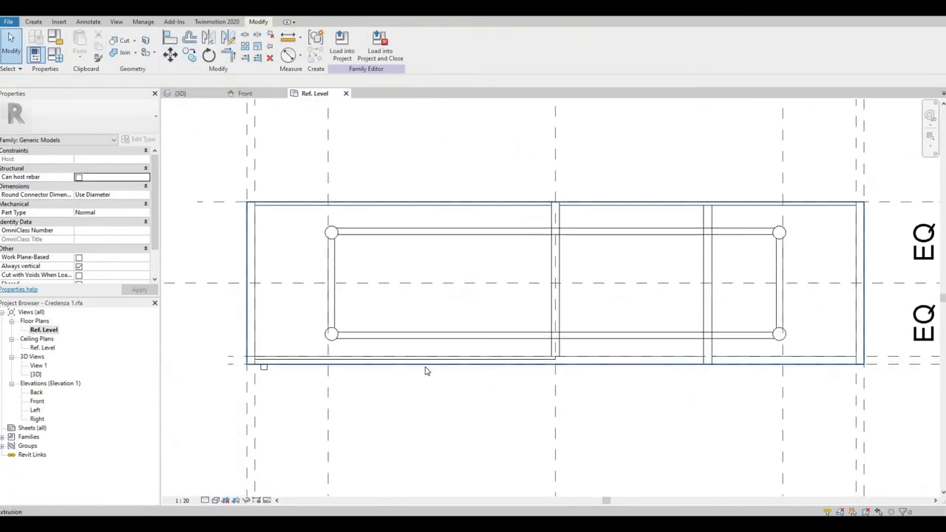
scroll(238, 362, up, 3)
click(243, 363)
click(294, 373)
Stretch the left sliding door panel's end to the divider and check it in 3D
click(432, 333)
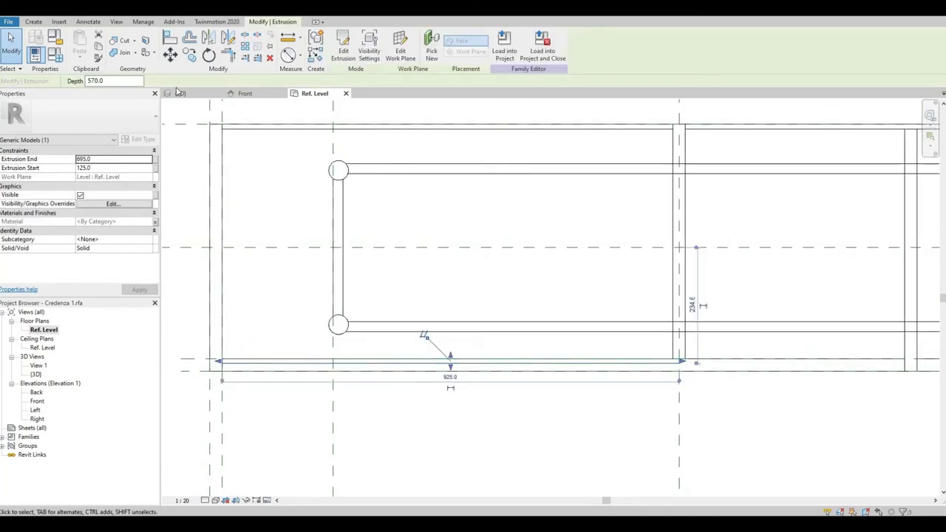
scroll(228, 348, up, 3)
click(554, 332)
scroll(595, 378, down, 3)
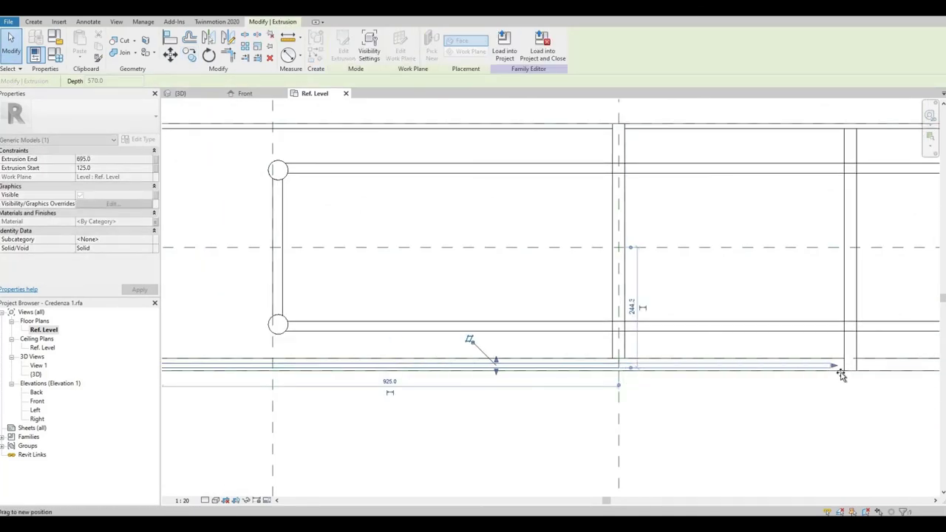
drag(841, 376, 841, 376)
middle_drag(517, 369, 631, 362)
key(ctrl+Tab)
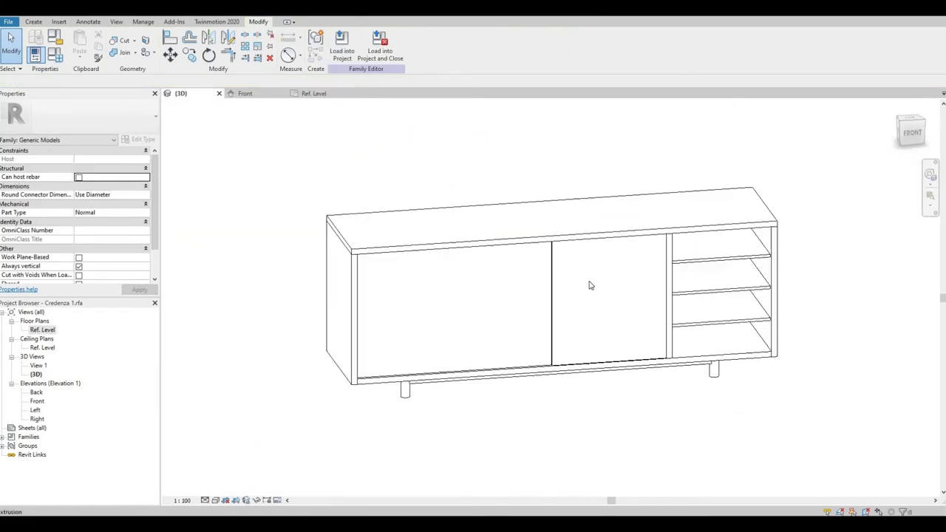
key(ctrl+Tab)
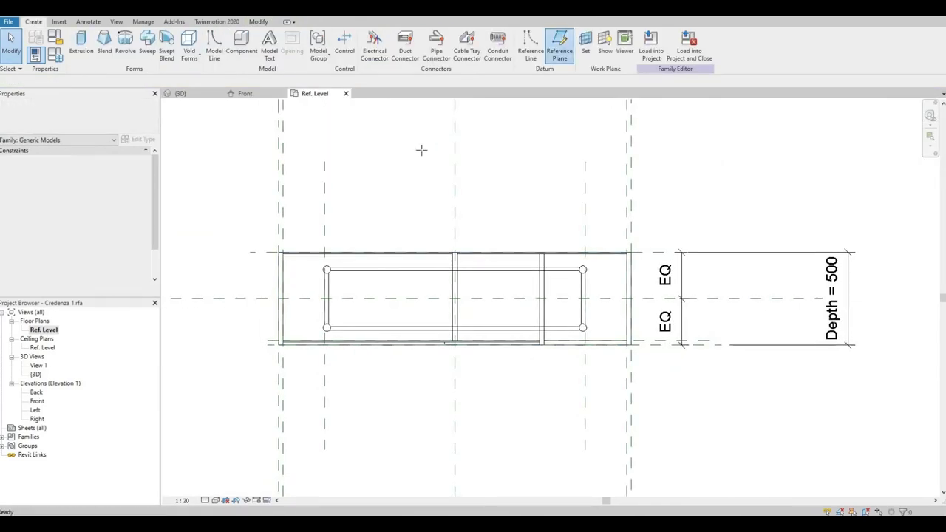
Place an aligned dimension (DI) across the door panels and equalize it with EQ
key(d)
key(i)
scroll(538, 340, up, 2)
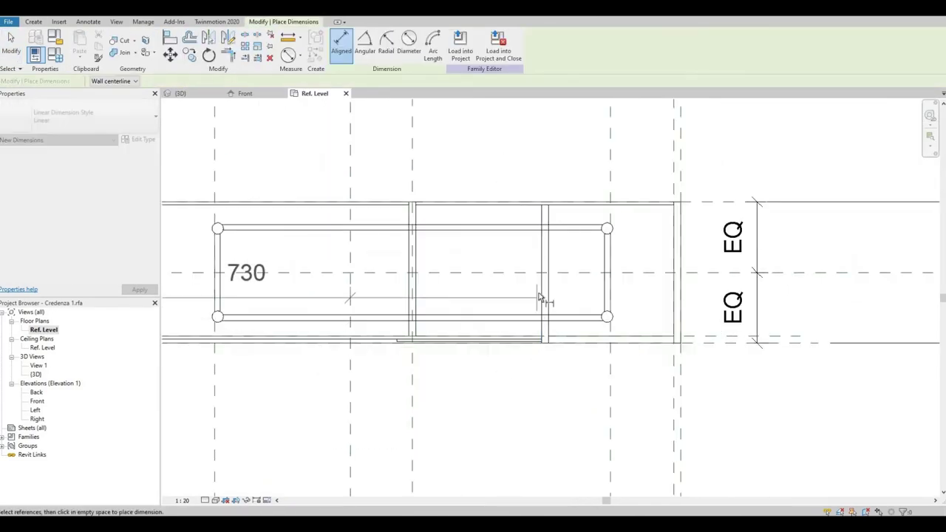
click(558, 419)
scroll(641, 326, up, 2)
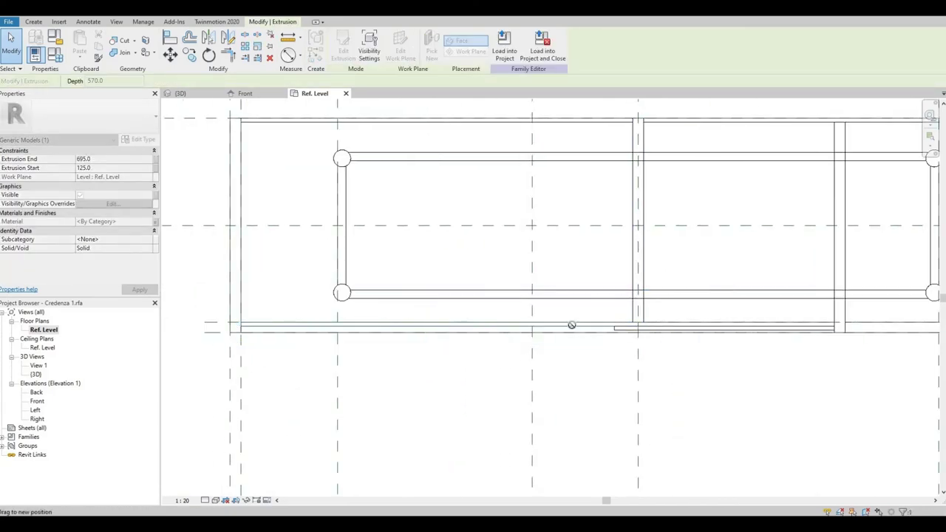
scroll(571, 325, up, 2)
key(Escape)
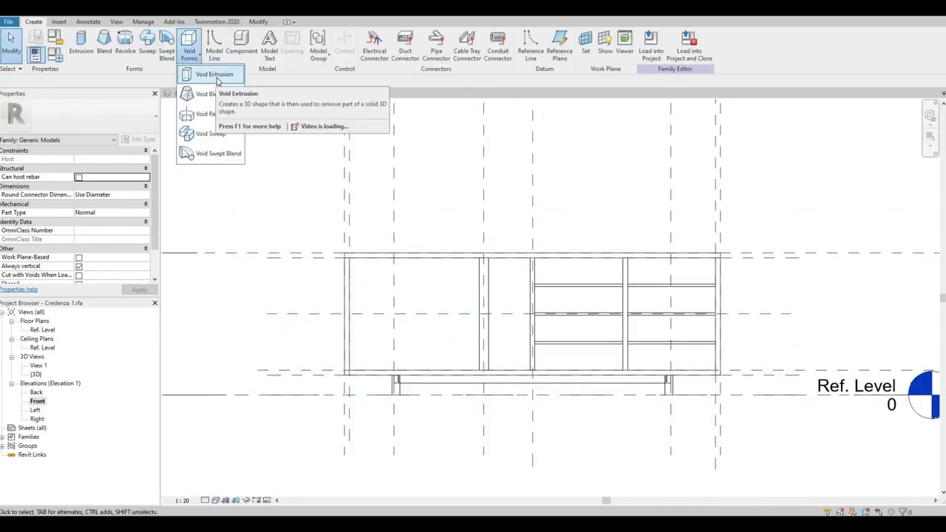
Create a small circular void extrusion on the left door as its finger hole
click(217, 78)
scroll(366, 312, up, 3)
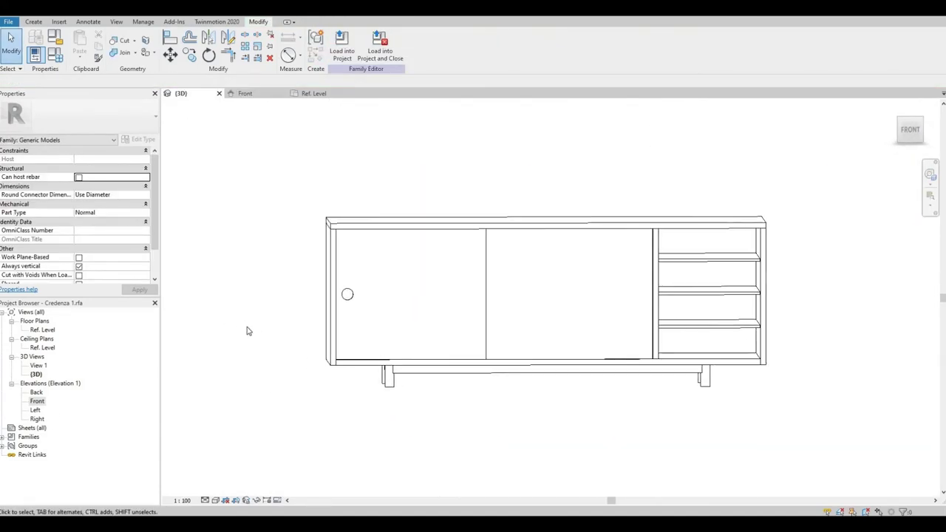
double_click(37, 400)
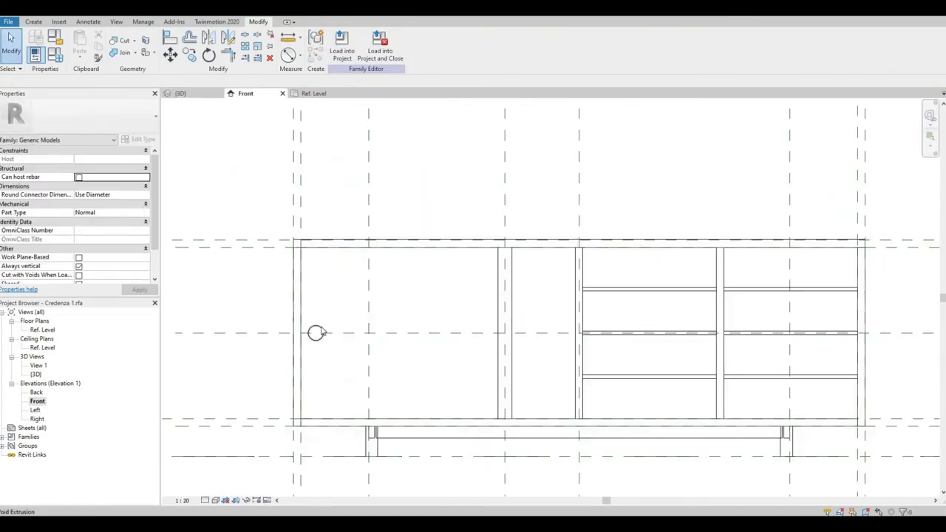
click(289, 305)
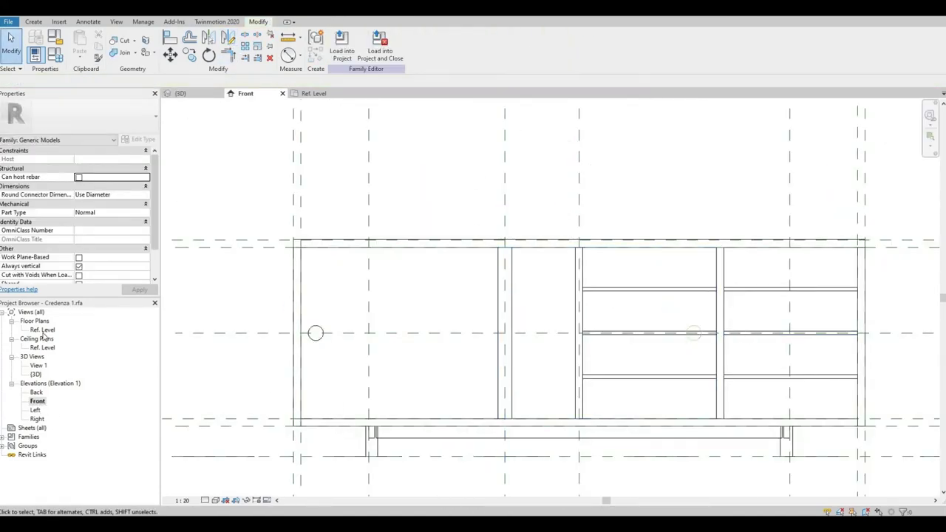